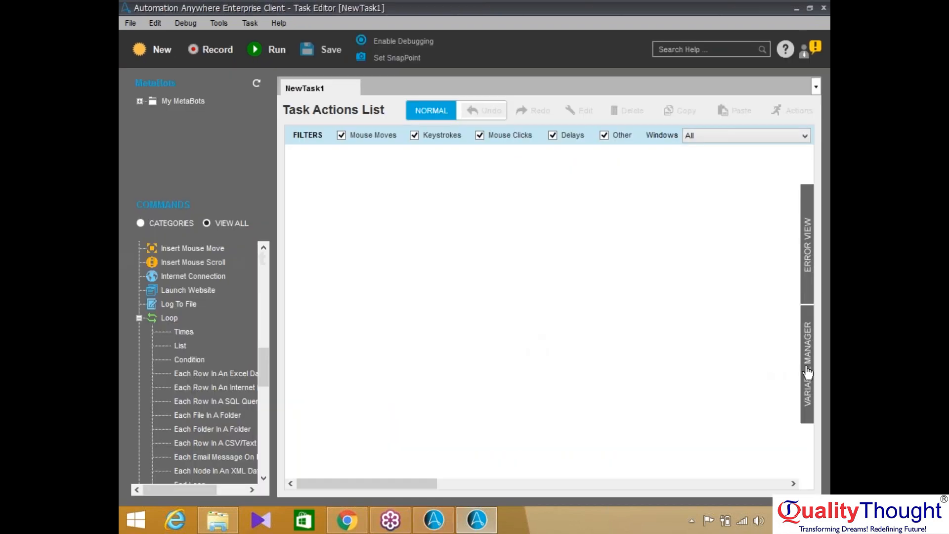
Show the Variable Manager panel for the new task NewTask1, listing its local variables
click(807, 368)
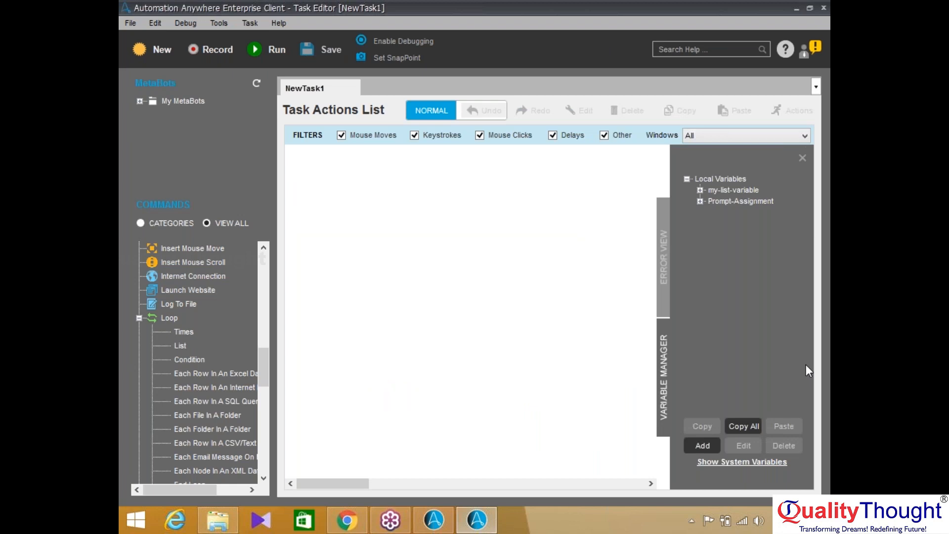
Create the Value variable strFirstName, fix its typed name, and accept saving it with no value
click(703, 446)
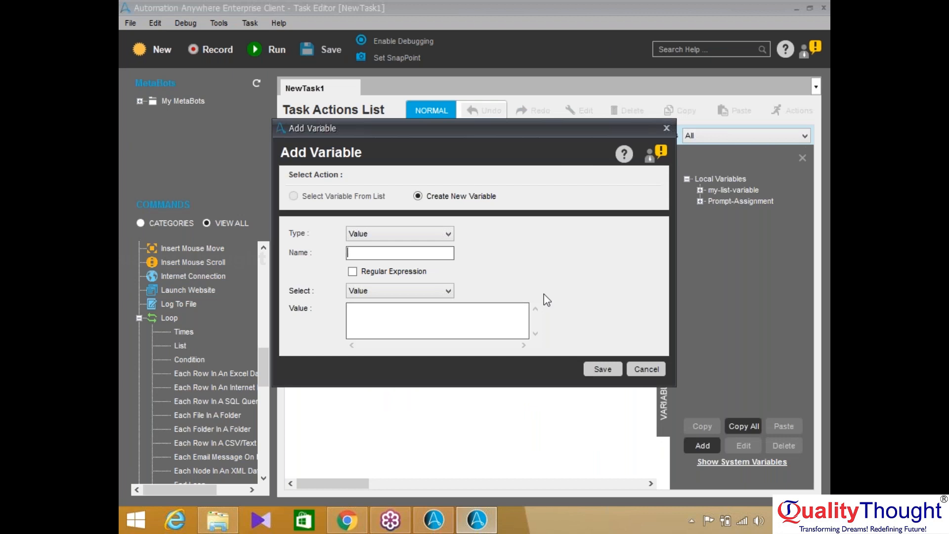
click(448, 234)
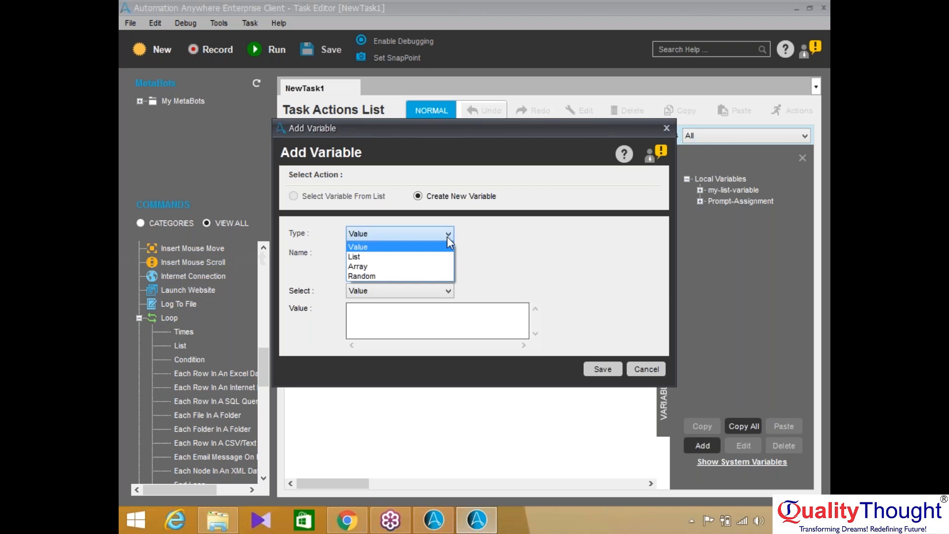
click(421, 247)
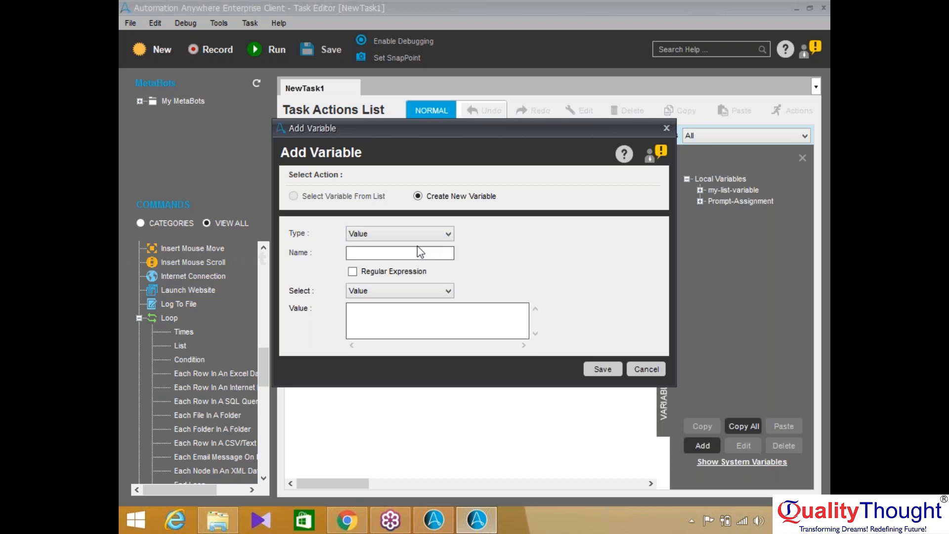
click(414, 255)
text(strFirName)
click(366, 255)
text(st)
drag(390, 252, 357, 253)
click(602, 368)
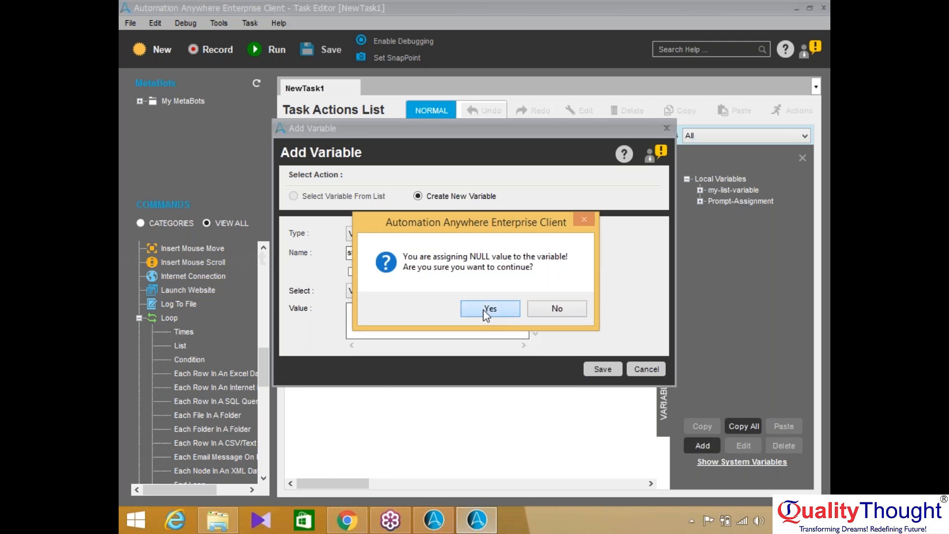
click(486, 311)
Save intSuccess as a Value variable with an empty value, confirming the NULL-value prompt
click(692, 444)
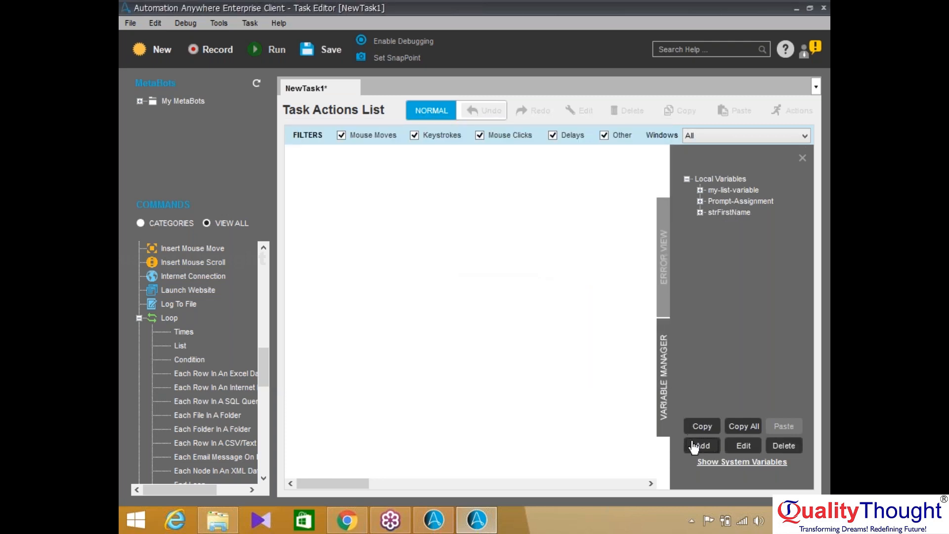
text(intSuccess)
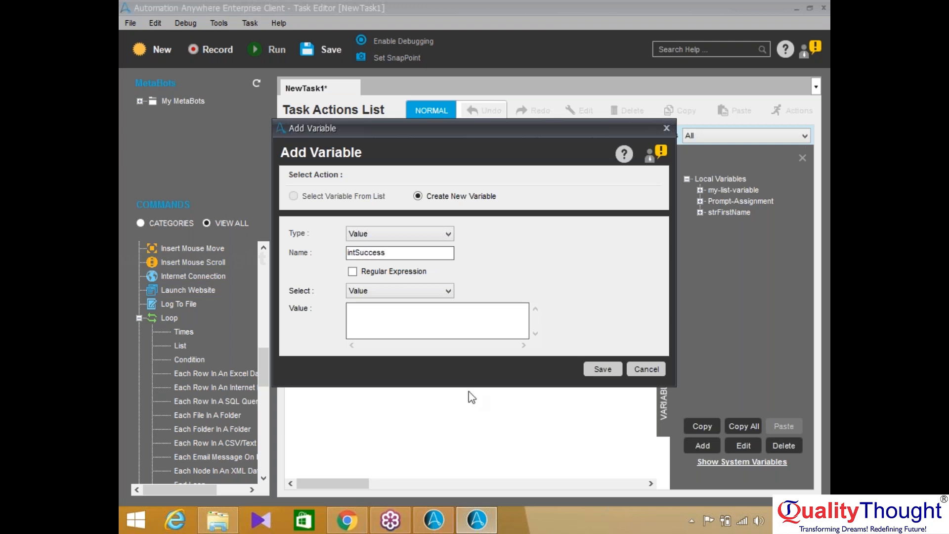
drag(395, 254, 332, 247)
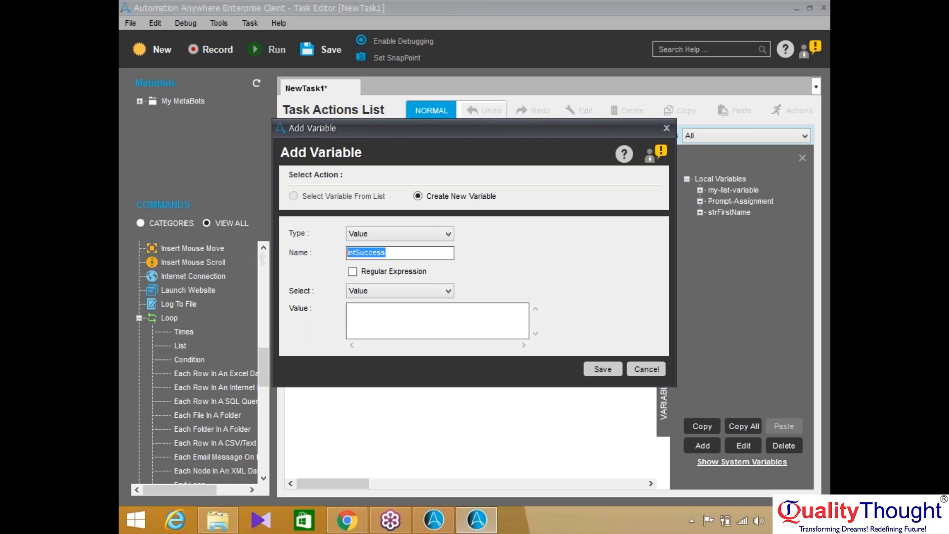
click(597, 369)
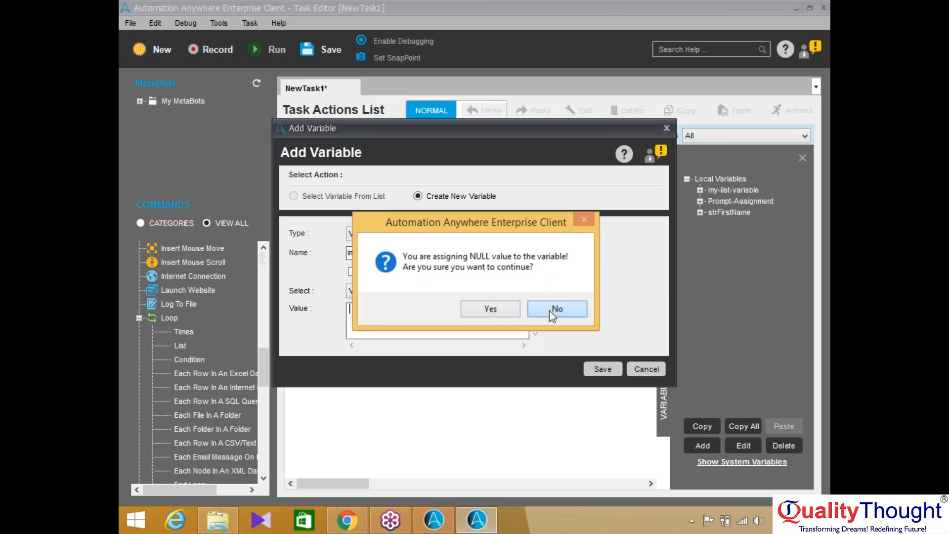
click(552, 311)
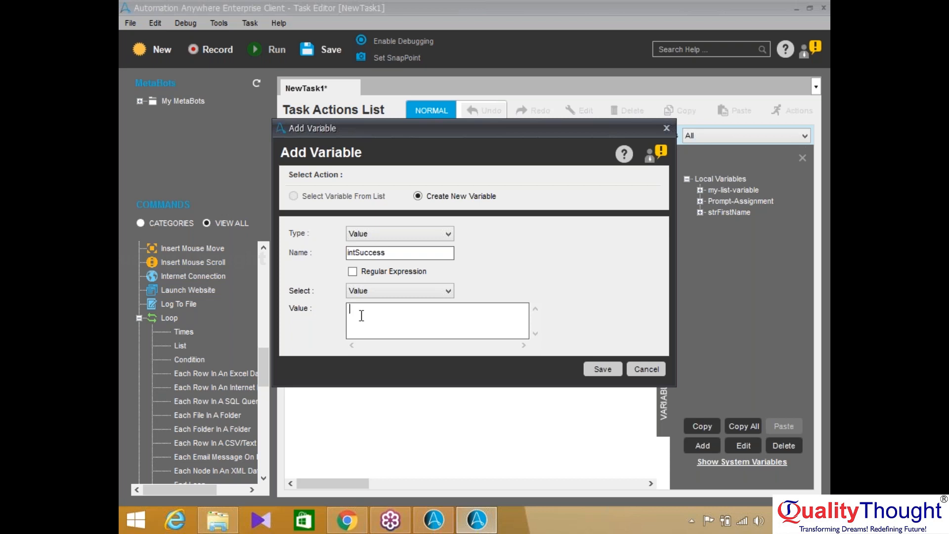
text(0)
key(BackSpace)
click(596, 368)
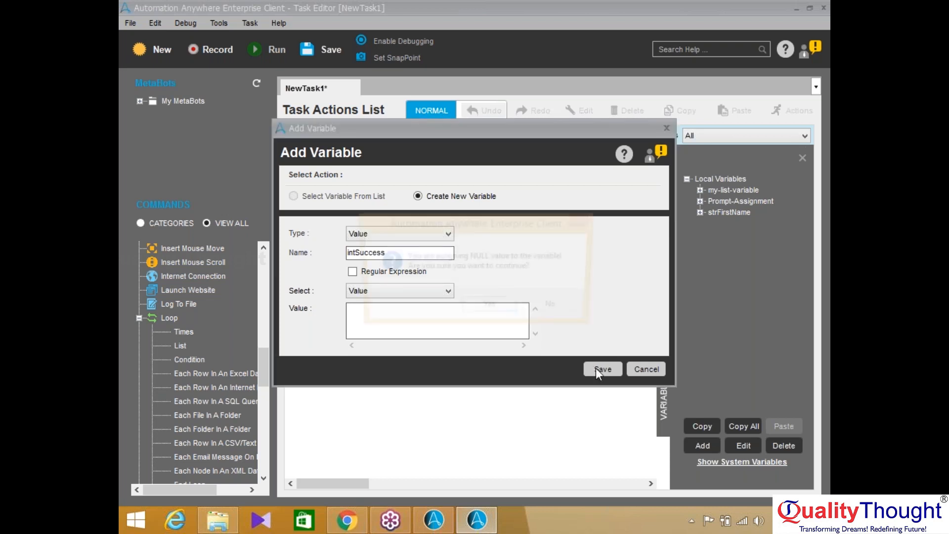
click(499, 308)
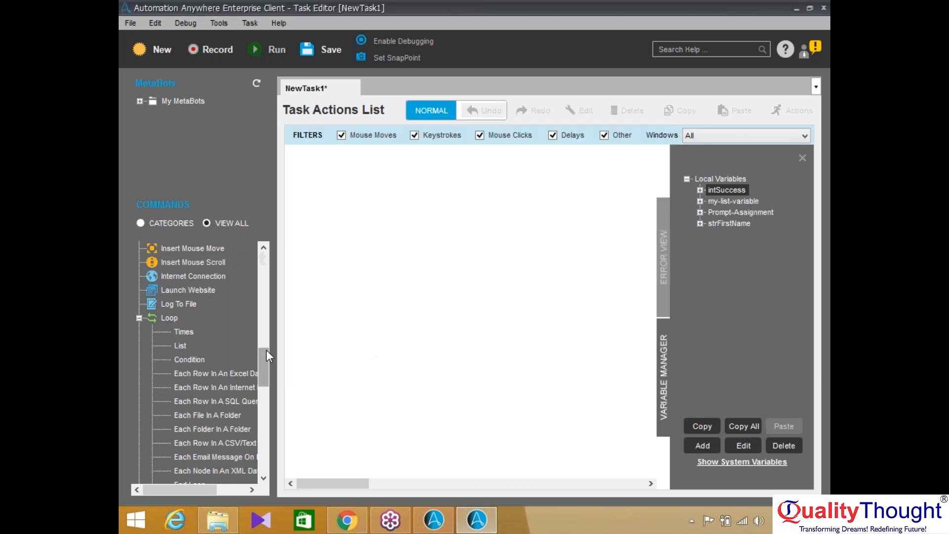
drag(258, 360, 267, 462)
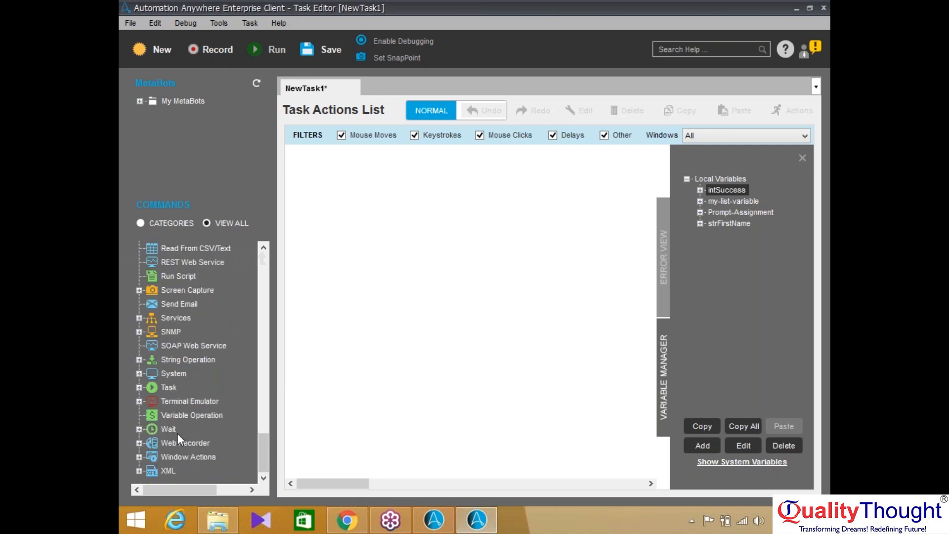
double_click(176, 418)
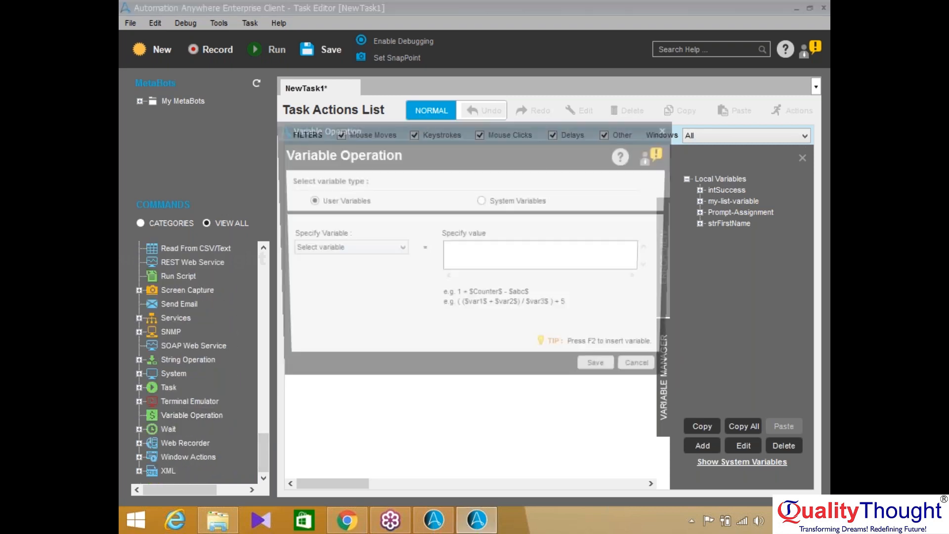
click(390, 253)
click(328, 280)
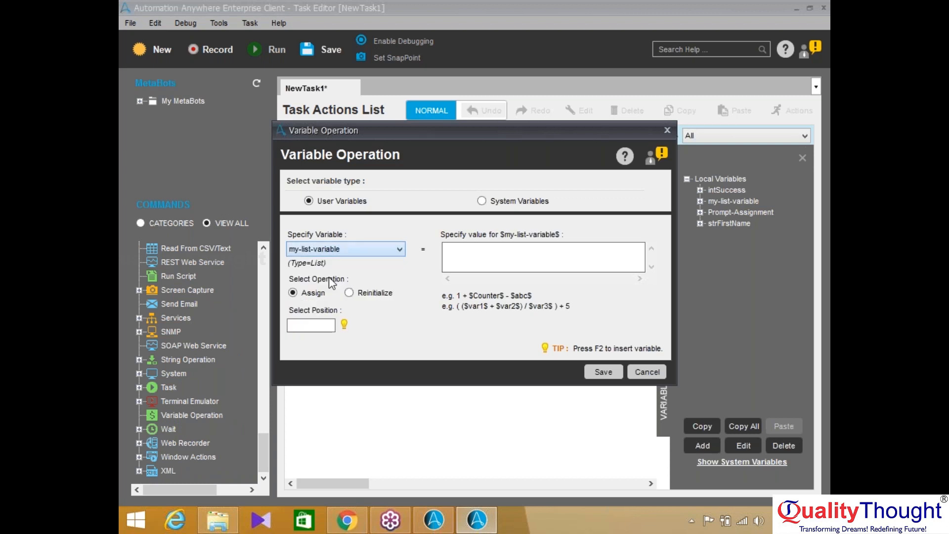
click(349, 251)
click(324, 273)
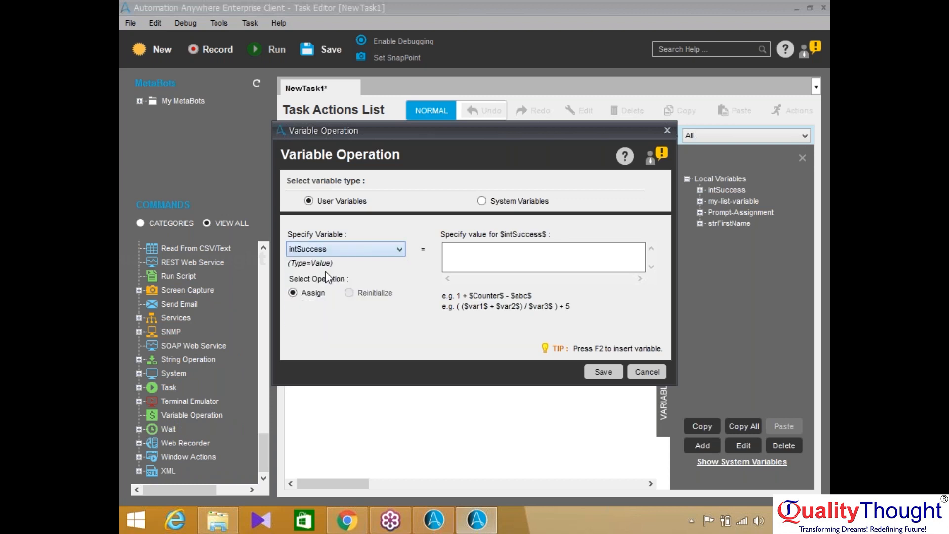
click(493, 258)
text(0)
click(603, 372)
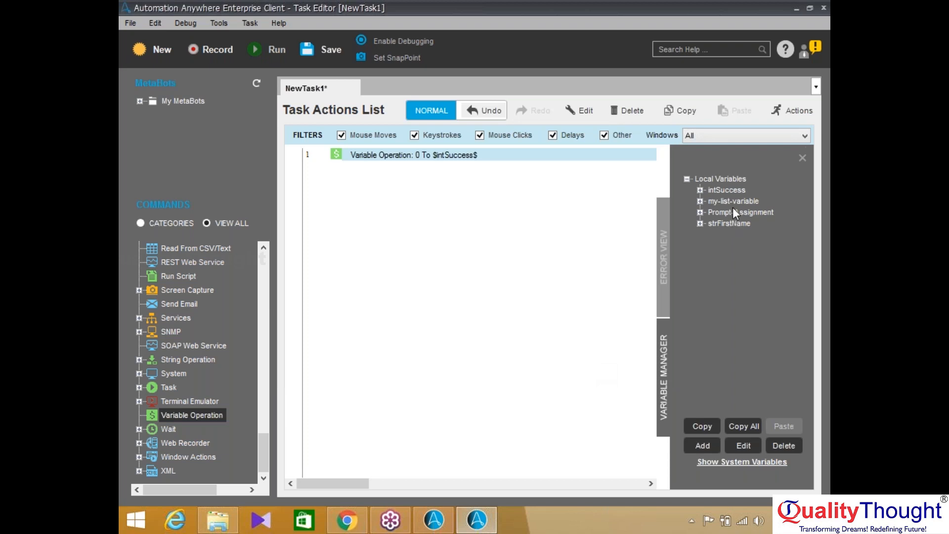
click(721, 190)
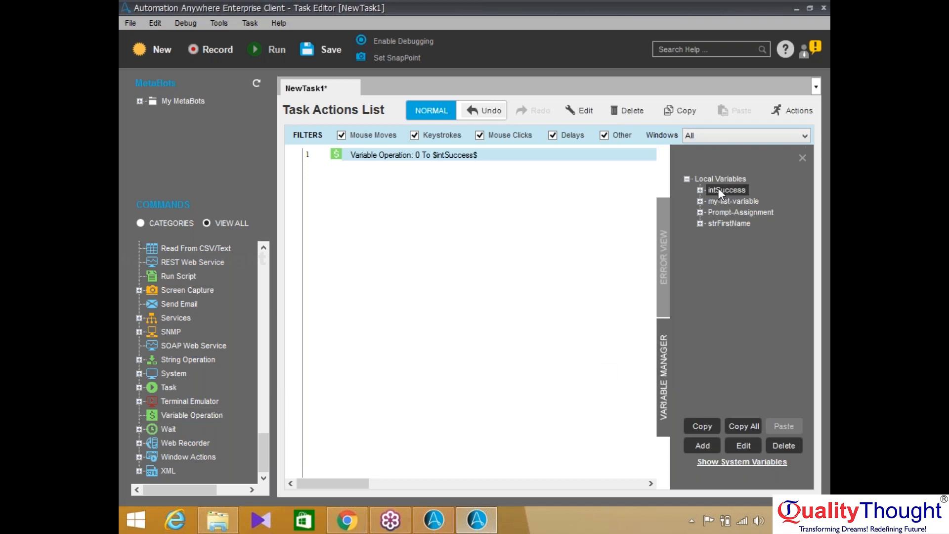
double_click(490, 157)
key(Delete)
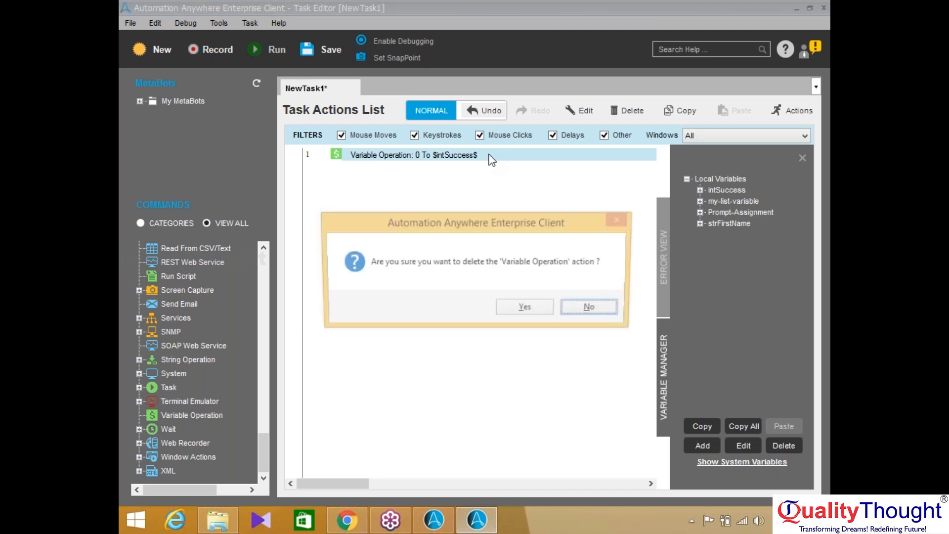
key(Left)
key(Return)
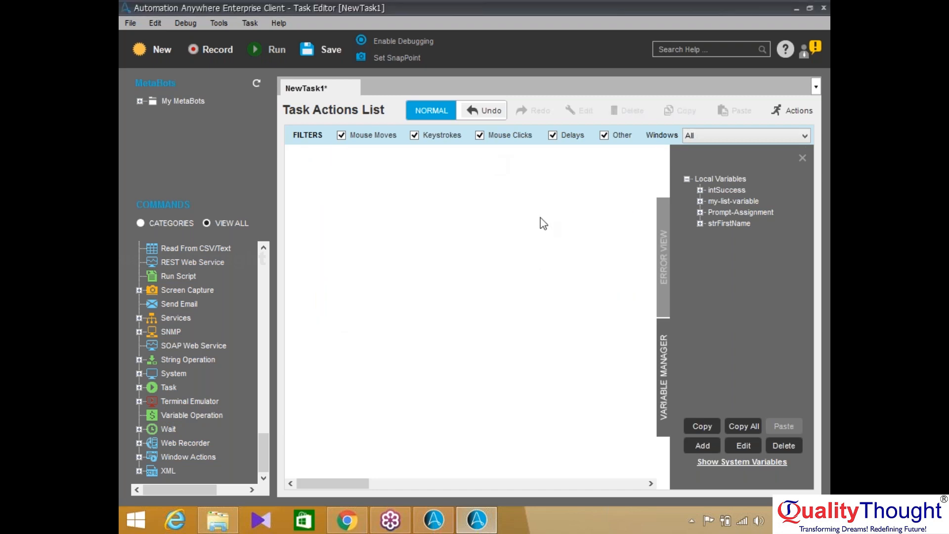
Create the List variable strListMyBanks containing the single item L1 and save it
click(703, 449)
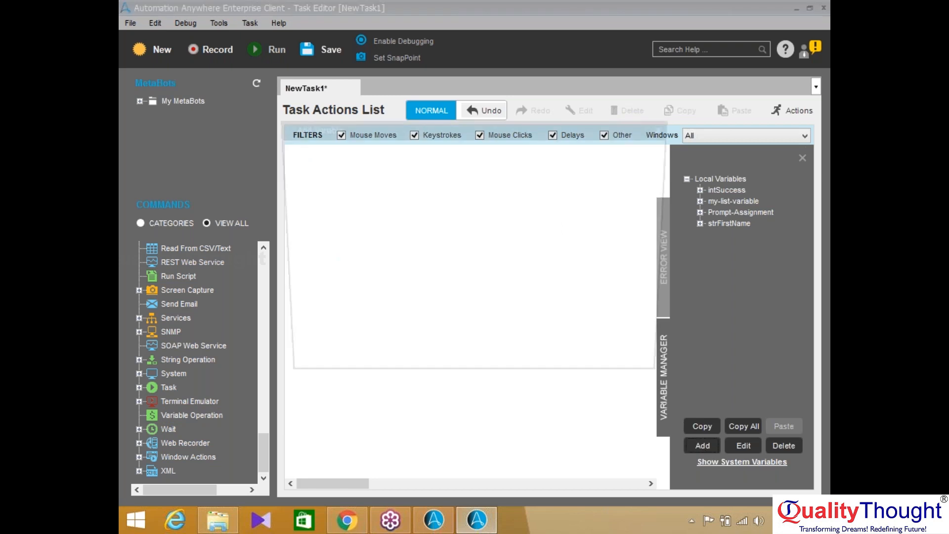
click(400, 233)
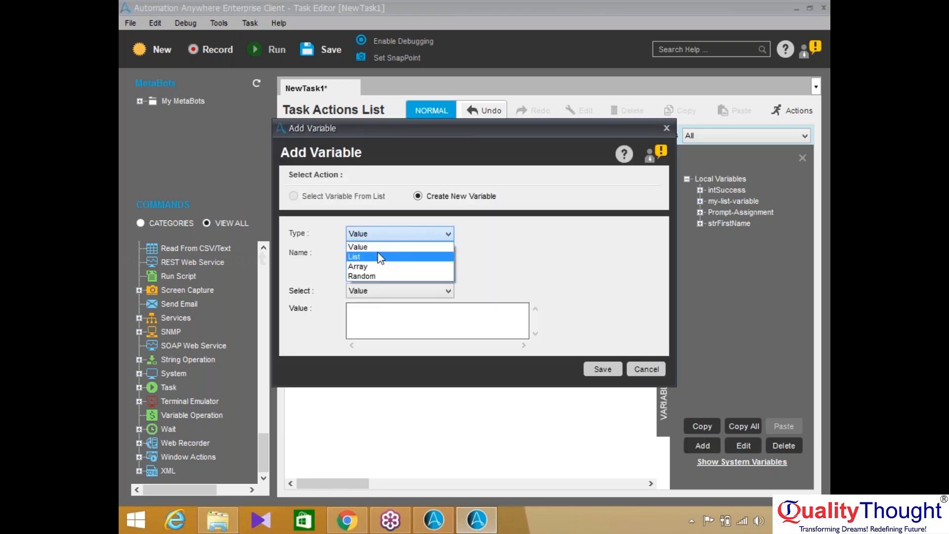
click(380, 256)
text(st)
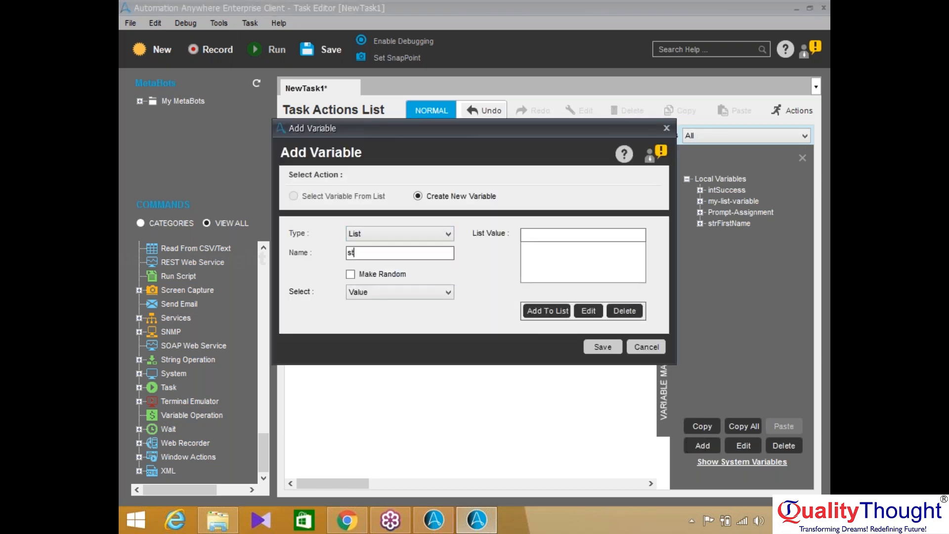
text(rList)
text(MyBank)
text(s)
click(551, 311)
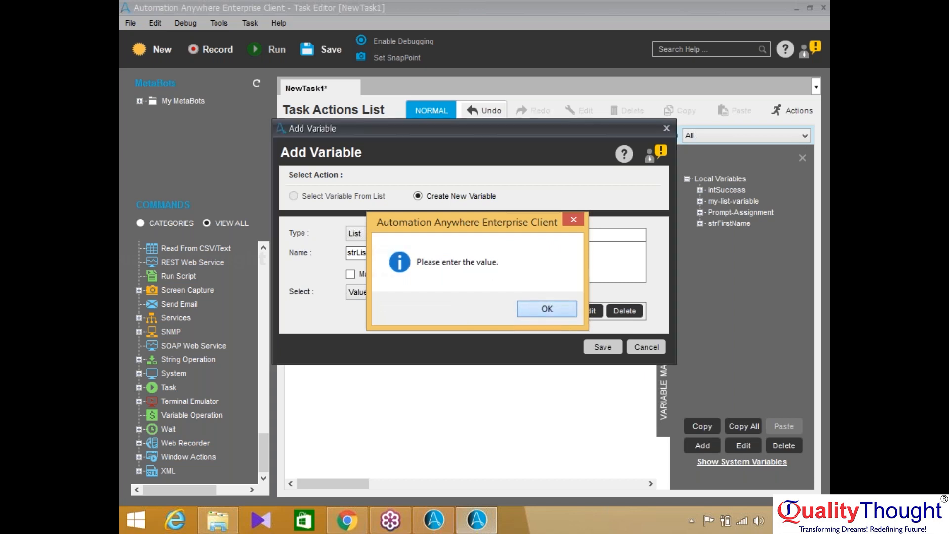
click(546, 309)
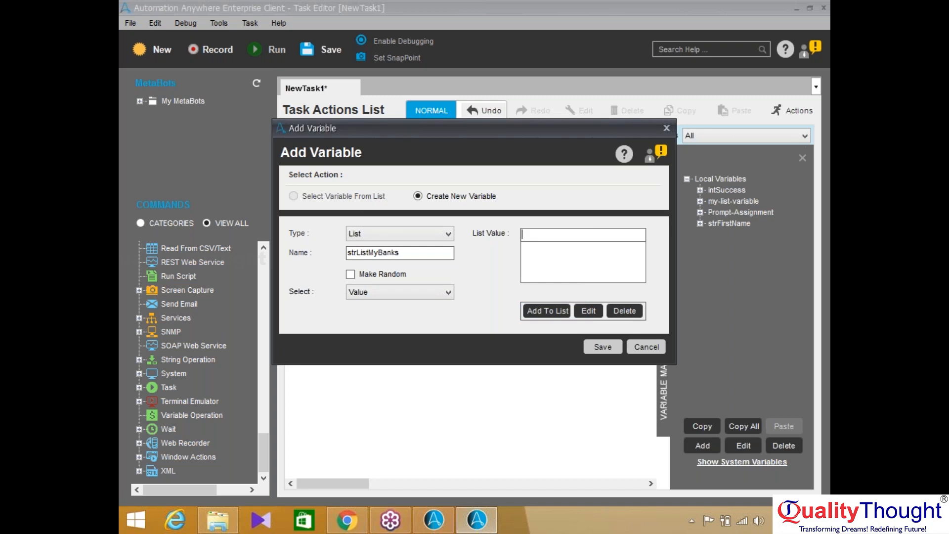
text(L1)
click(542, 313)
click(614, 346)
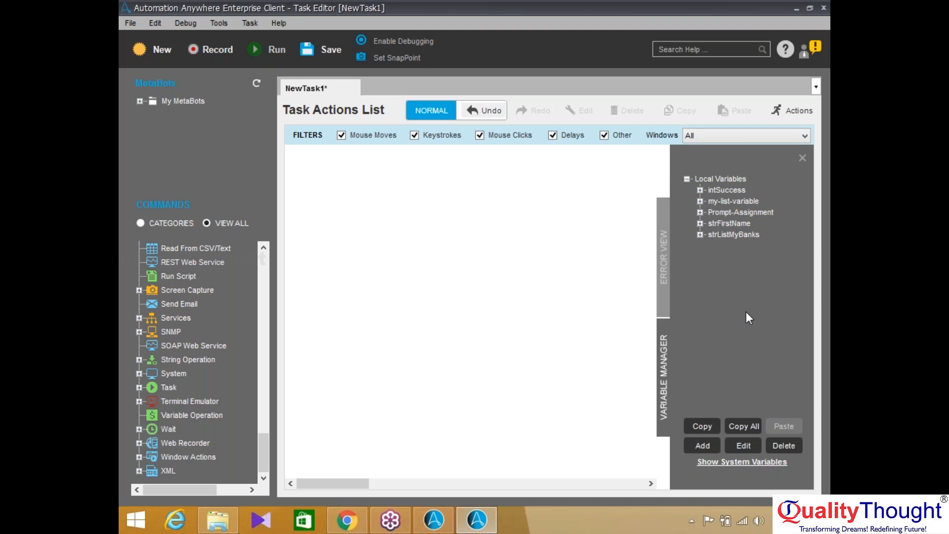
click(703, 446)
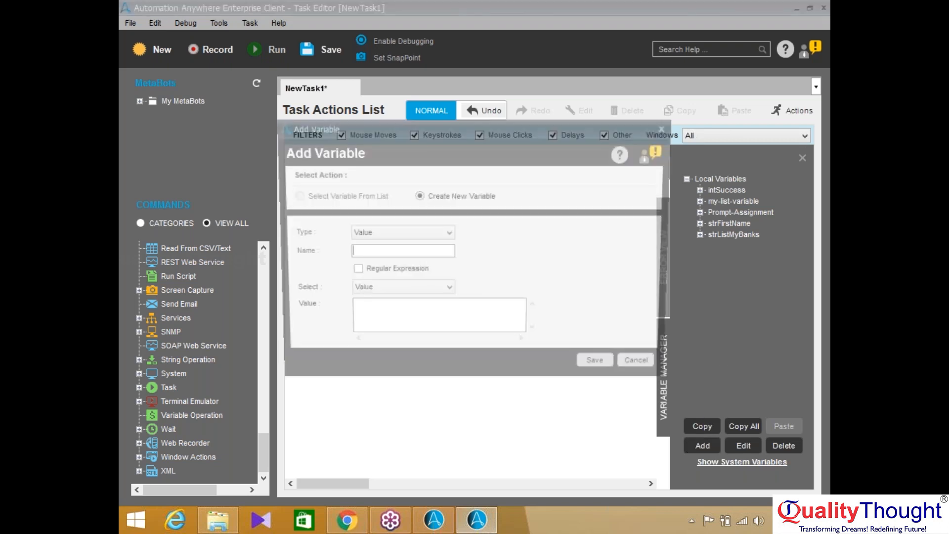
click(438, 234)
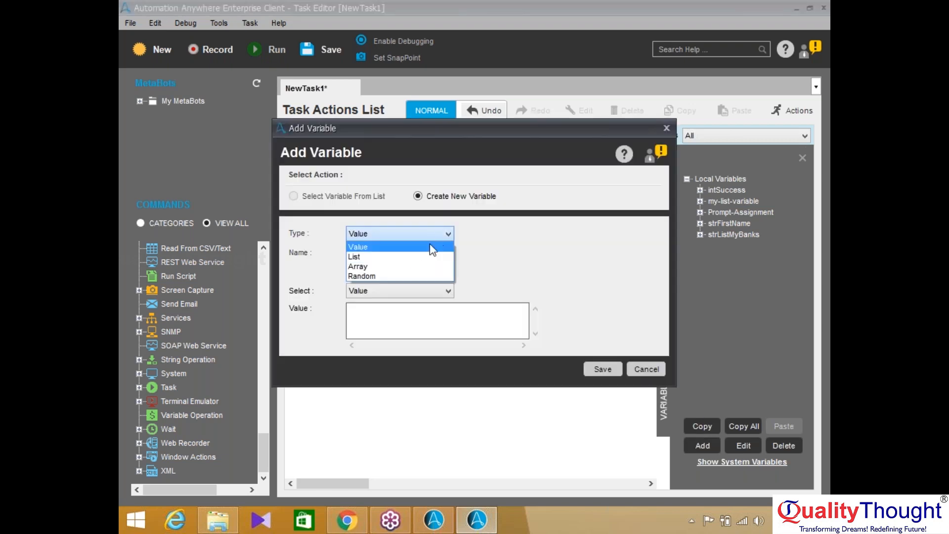
click(407, 271)
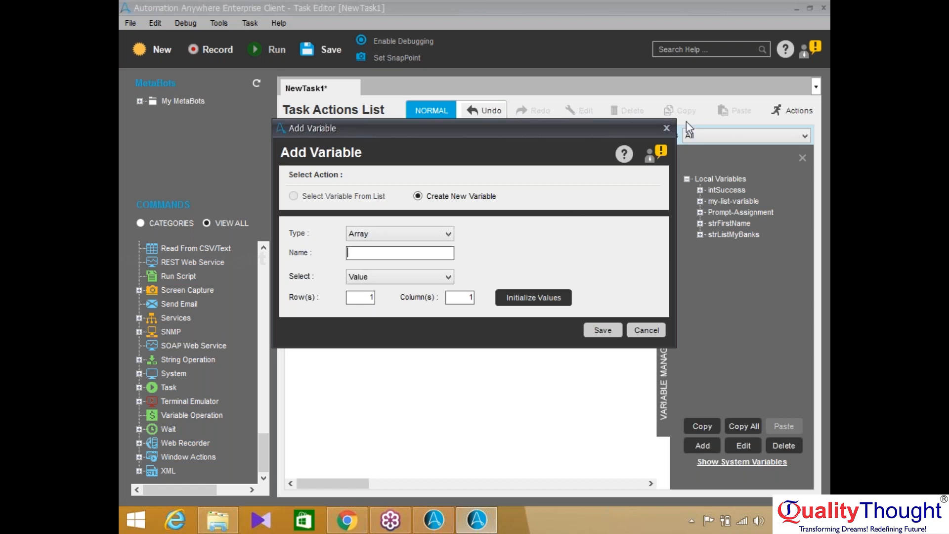
click(667, 129)
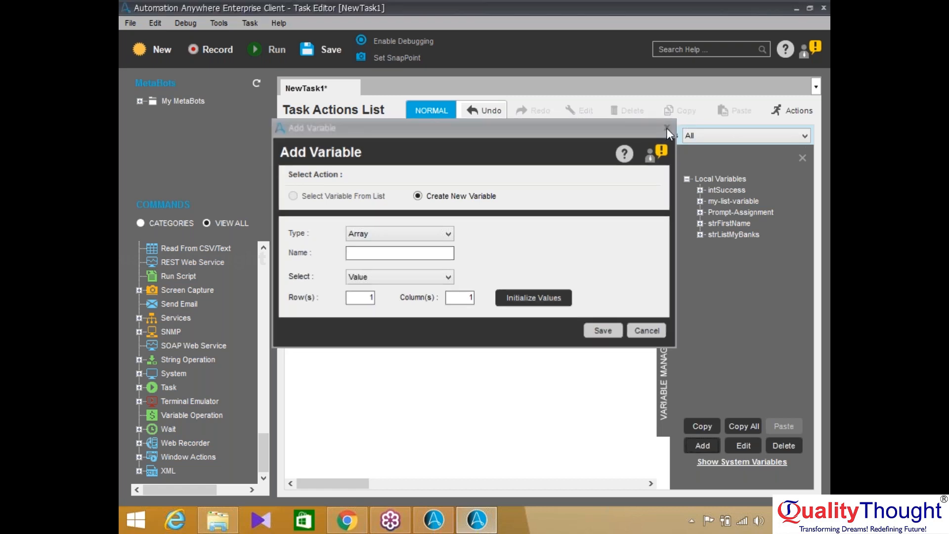
double_click(728, 232)
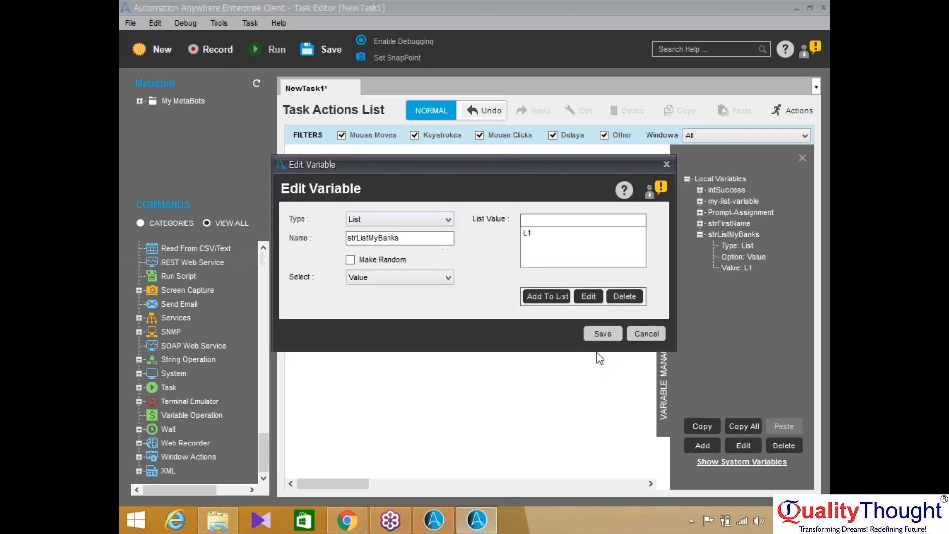
click(603, 339)
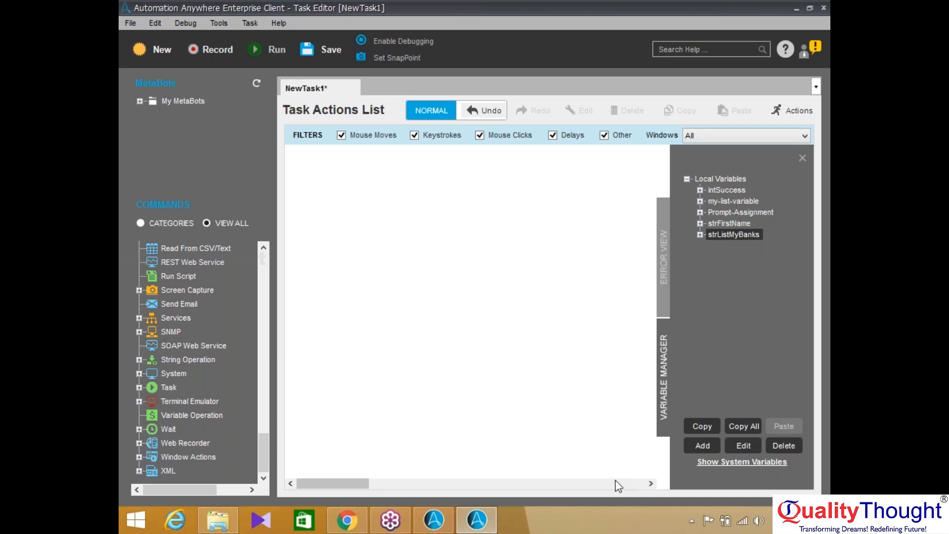
Start a new variable in the Add Variable form, entering the name strArray
click(701, 447)
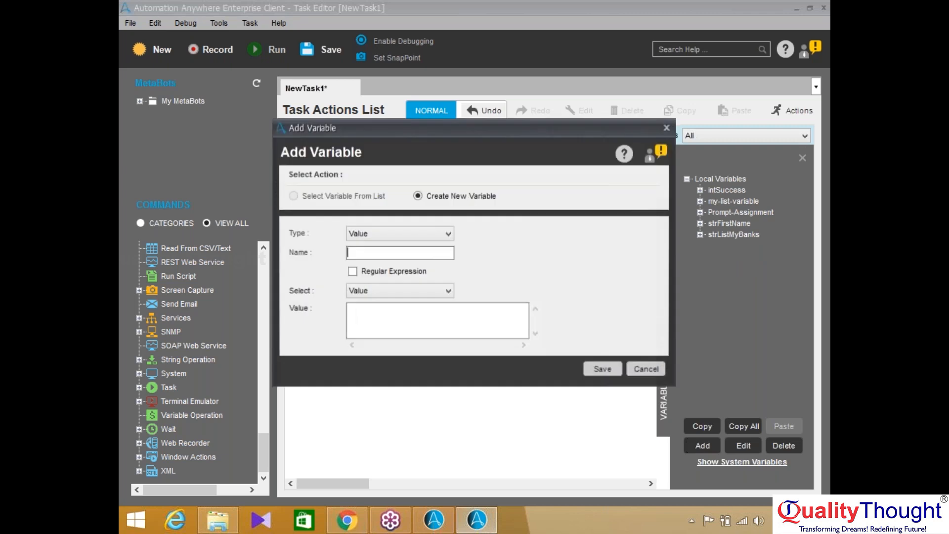
text(s)
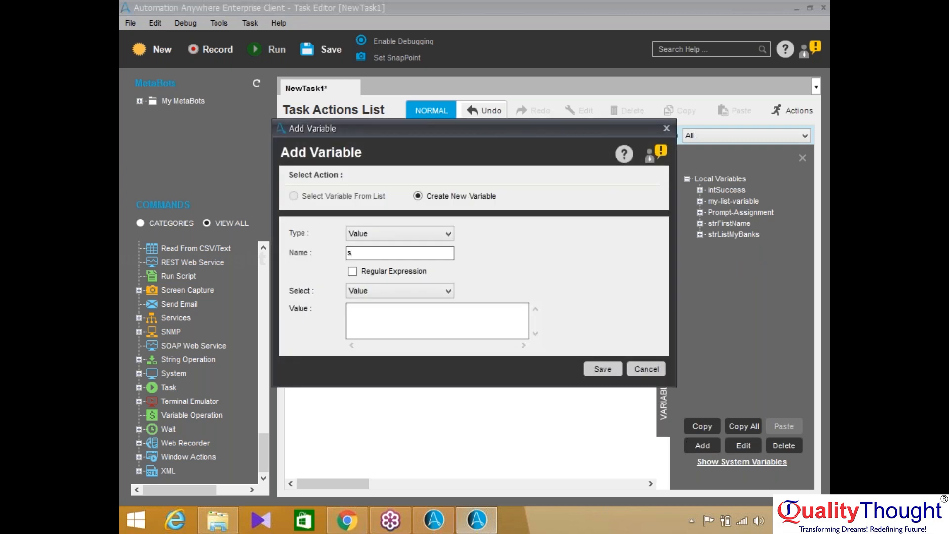
text(trArray)
Make strArray an Array variable with 10 rows and 1 column
click(414, 233)
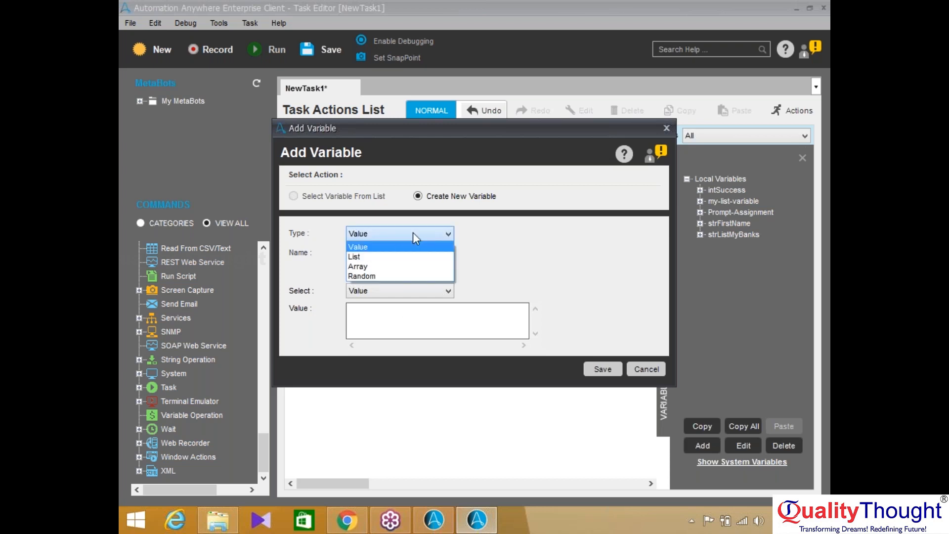
click(390, 266)
text(strArray)
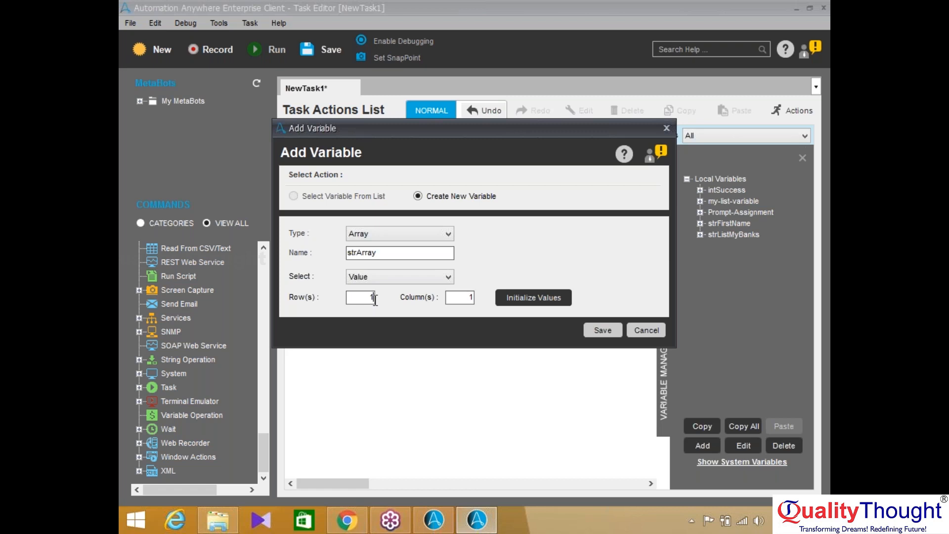
key(BackSpace)
text(500)
key(BackSpace)
key(BackSpace)
key(BackSpace)
text(100)
key(BackSpace)
Close the empty array grid, cancel strArray, then reopen and close the Add Variable form unsaved
click(536, 298)
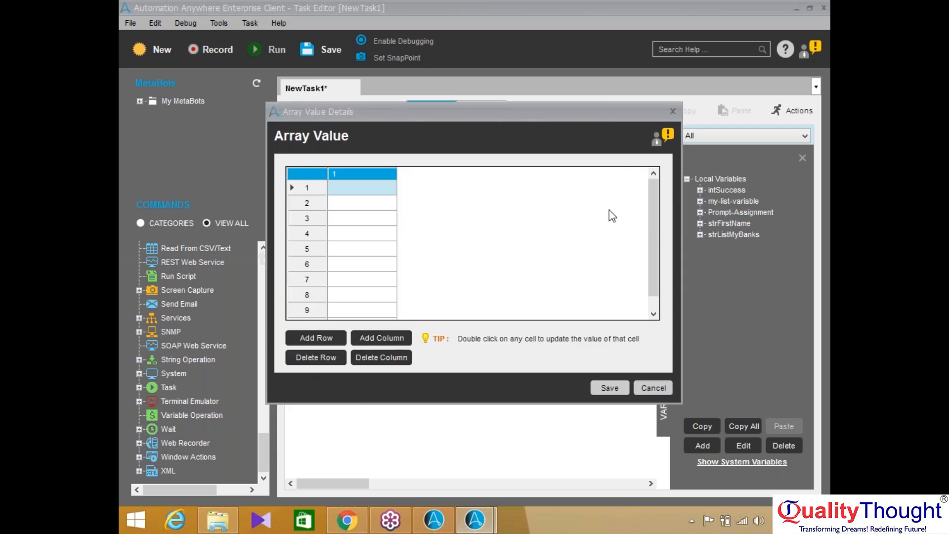
click(674, 112)
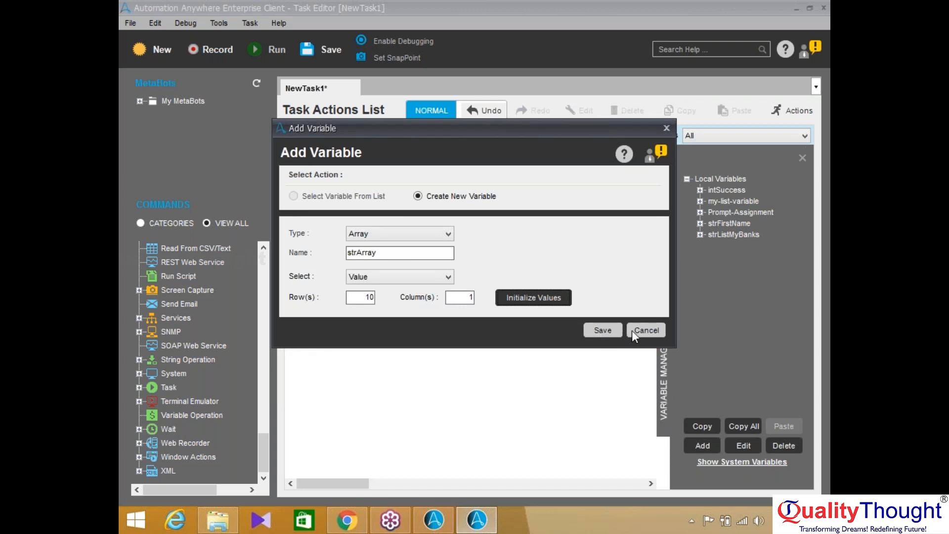
click(639, 331)
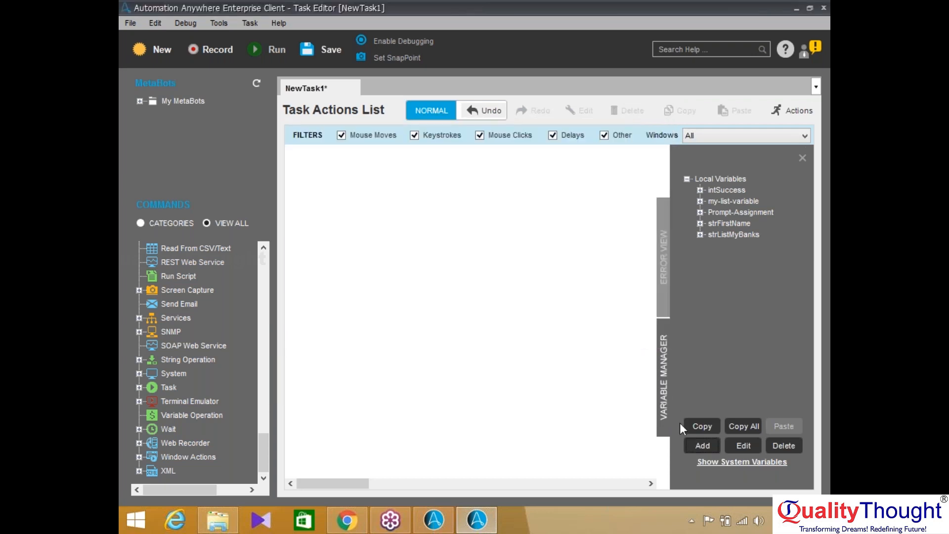
click(702, 445)
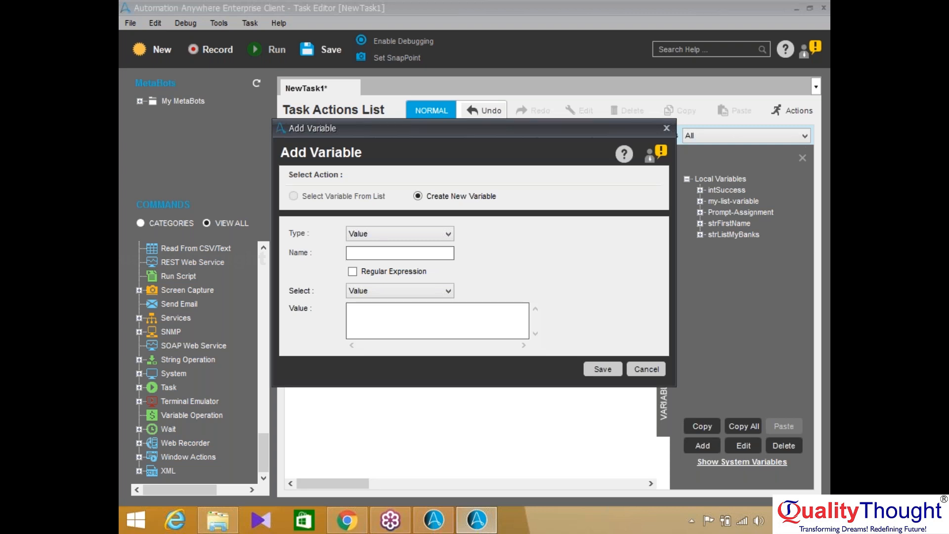
click(665, 134)
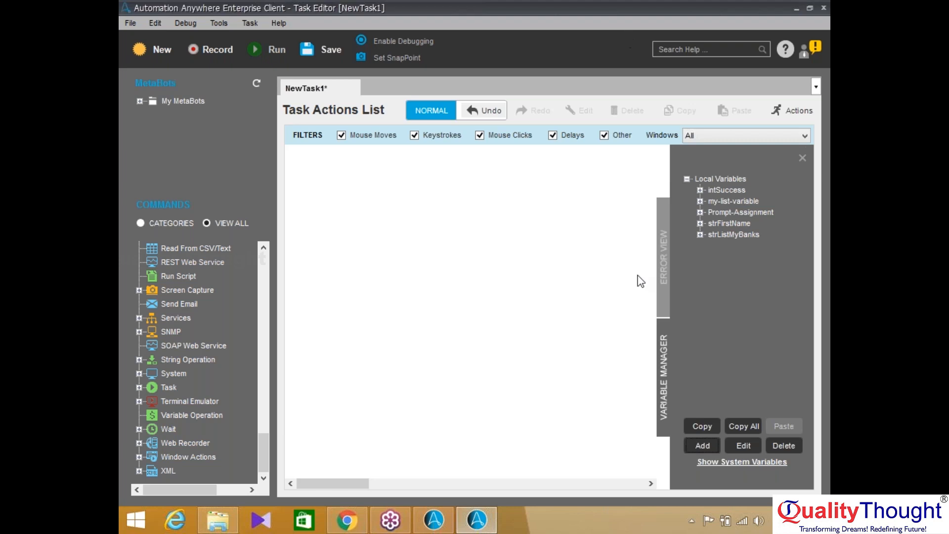
Open a new Add Variable form and set its type to Random
click(701, 446)
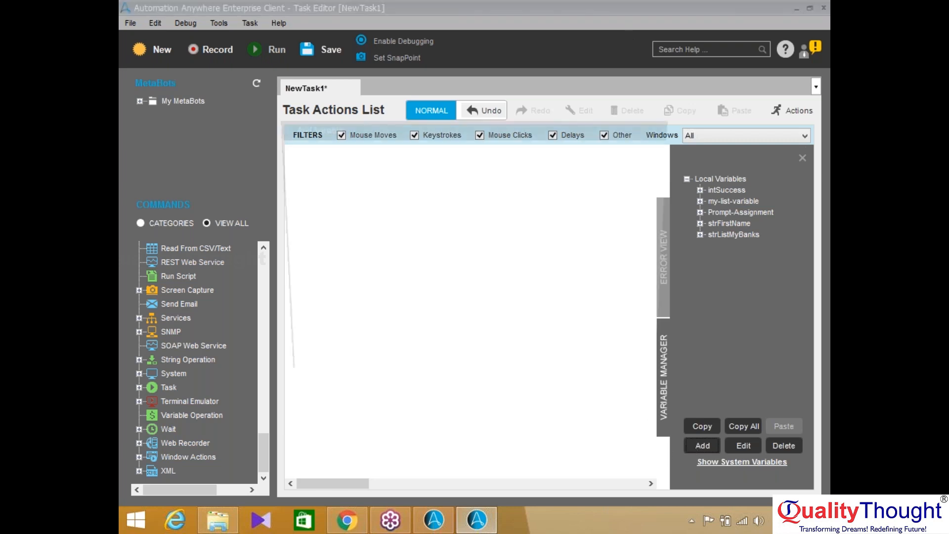
click(392, 234)
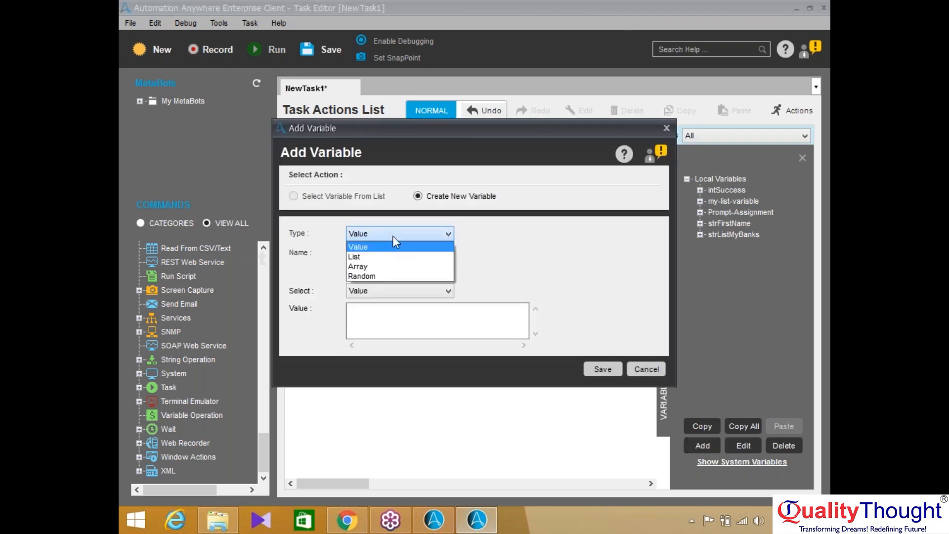
click(380, 274)
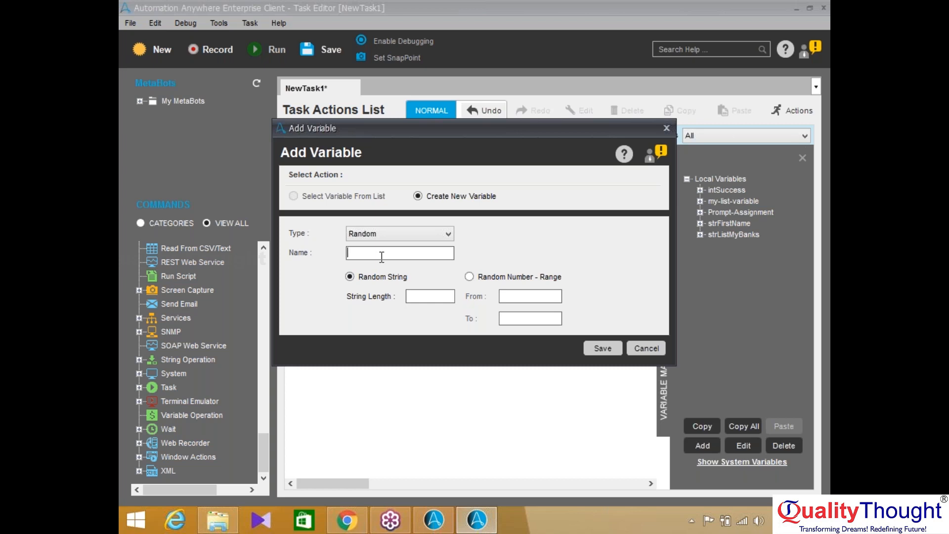
Save the Random variable strRandomPassword with a random string length of 10
text(strRandomPassword)
click(408, 296)
text(10)
click(588, 348)
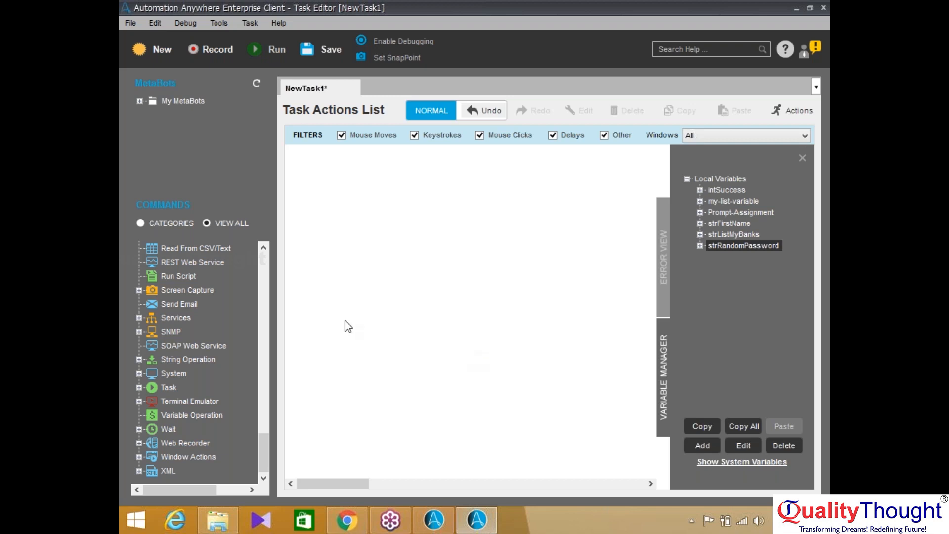
Add a Loop command to the task that repeats 5 times
drag(264, 438, 271, 357)
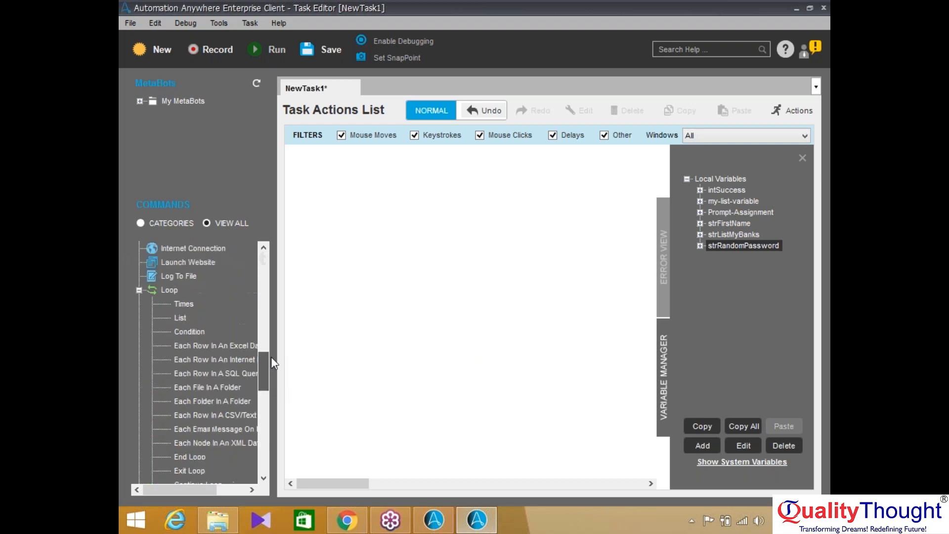
click(138, 291)
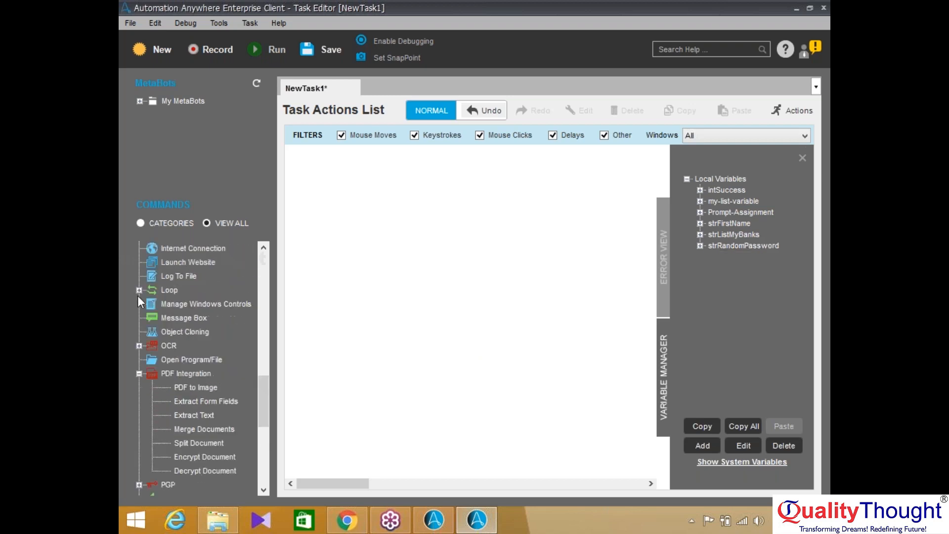
drag(265, 395, 265, 354)
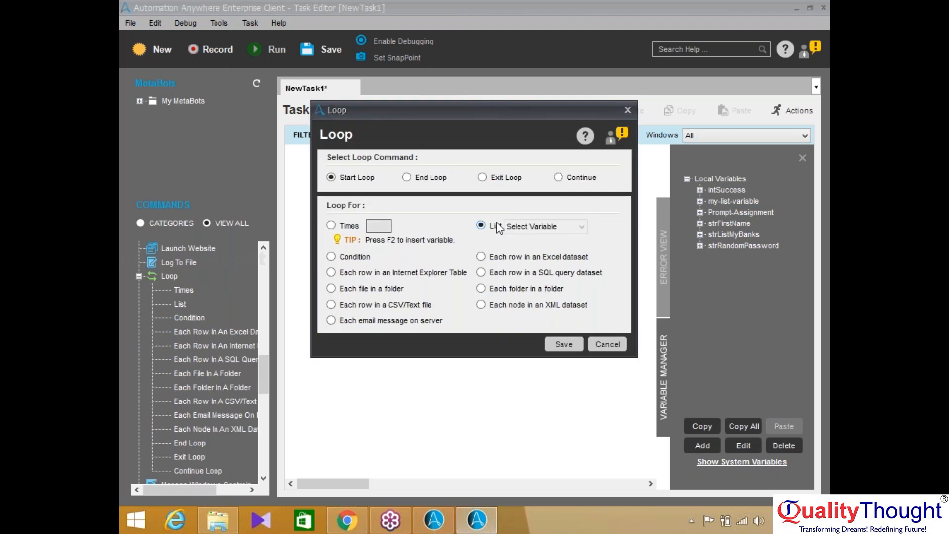
click(496, 222)
click(350, 227)
click(371, 226)
text(5)
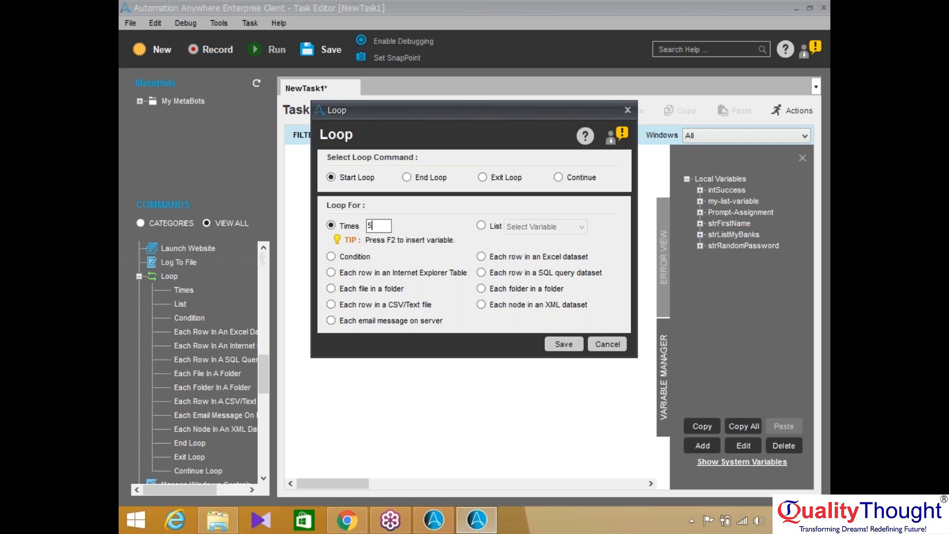
click(564, 344)
Add a Message Box showing $strRandomPassword$ inside the loop and save the task
scroll(231, 383, down, 3)
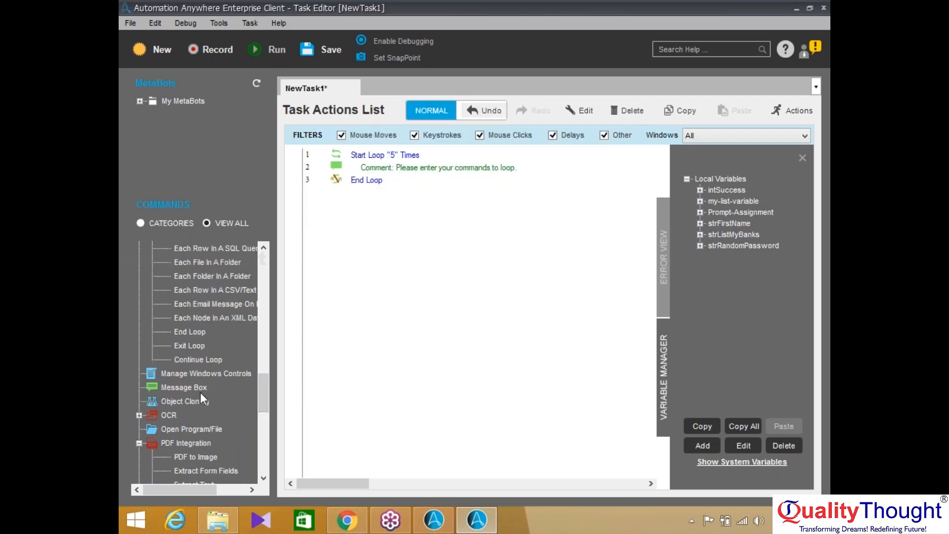
double_click(188, 387)
key(F2)
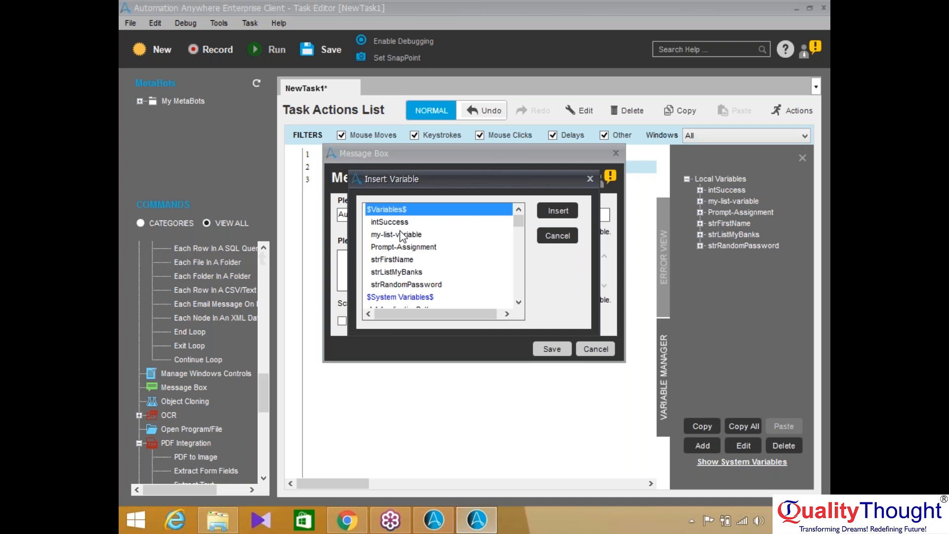
click(406, 285)
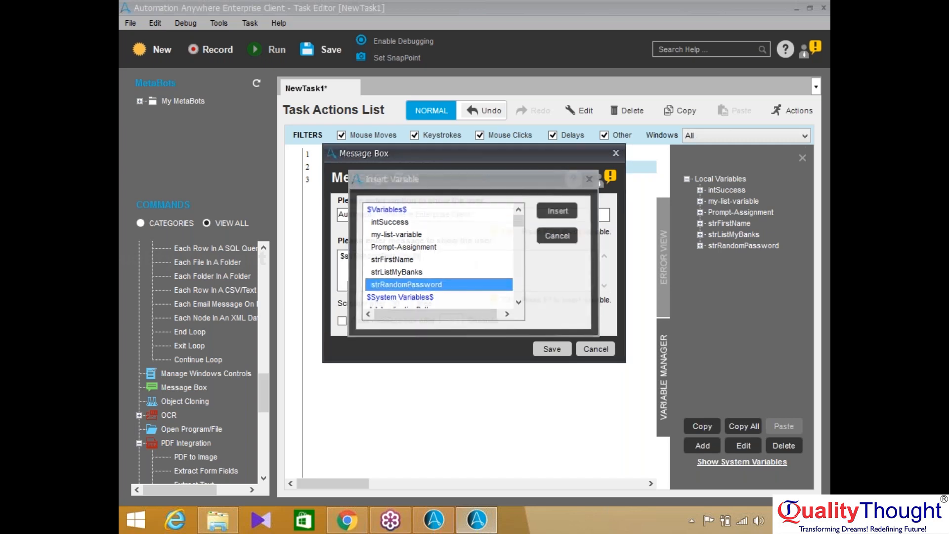
double_click(406, 285)
click(552, 349)
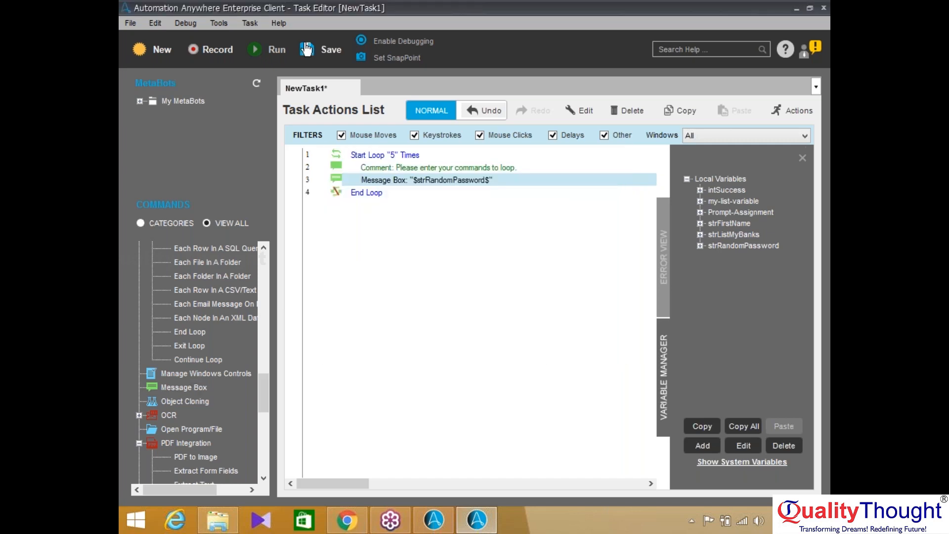
click(307, 50)
Save the task as Variables and dismiss the first random password messages
text(Variables)
key(Return)
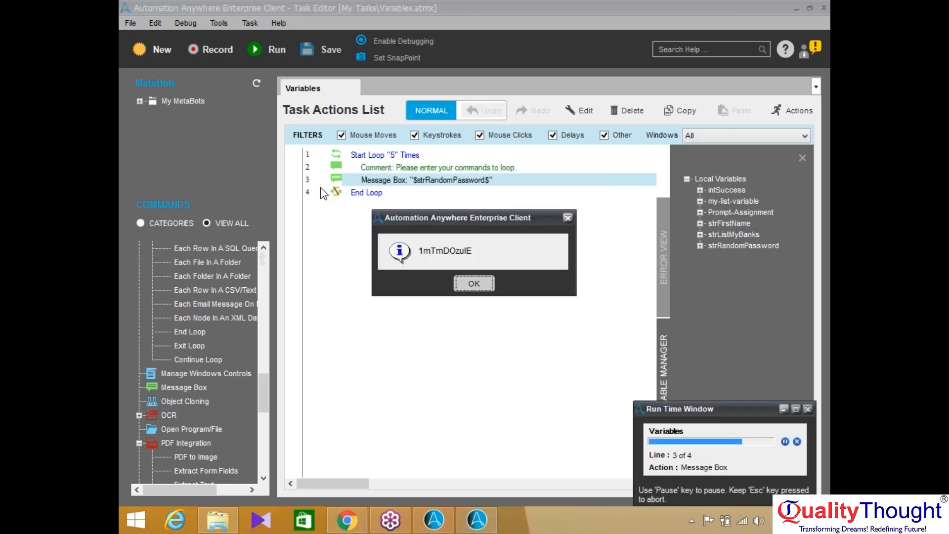
click(477, 288)
key(Return)
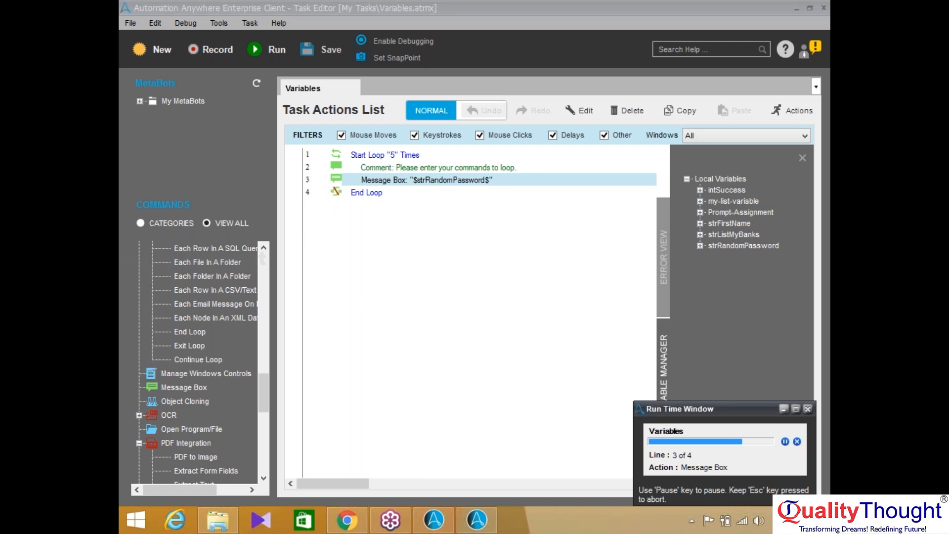
key(Return)
key(Return)
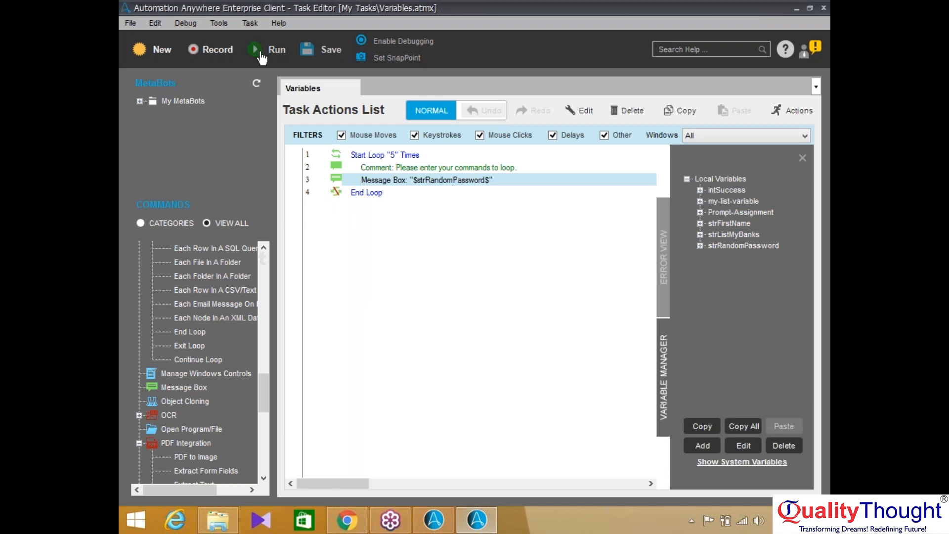
Run the task again, dismiss each random password message, and return to the task editor
click(260, 53)
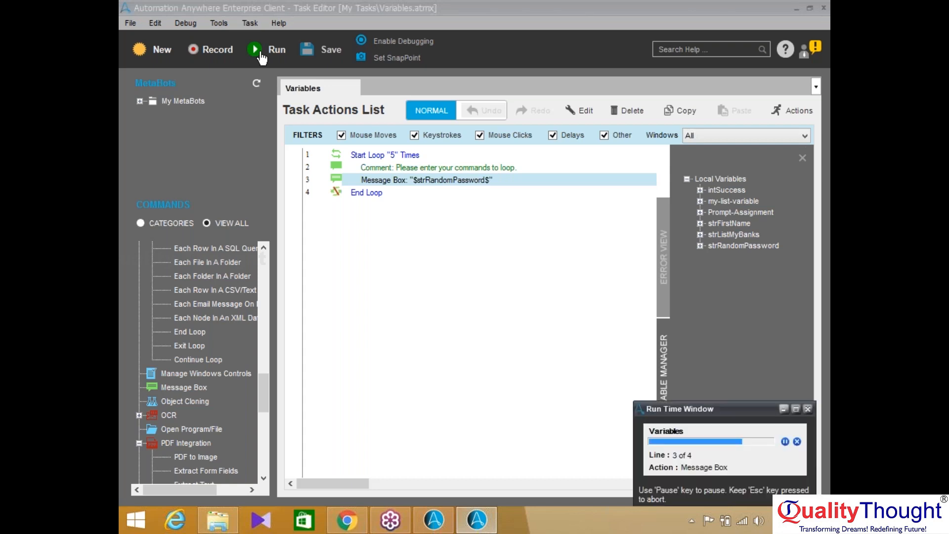
key(Return)
key(Return)
key(Return)
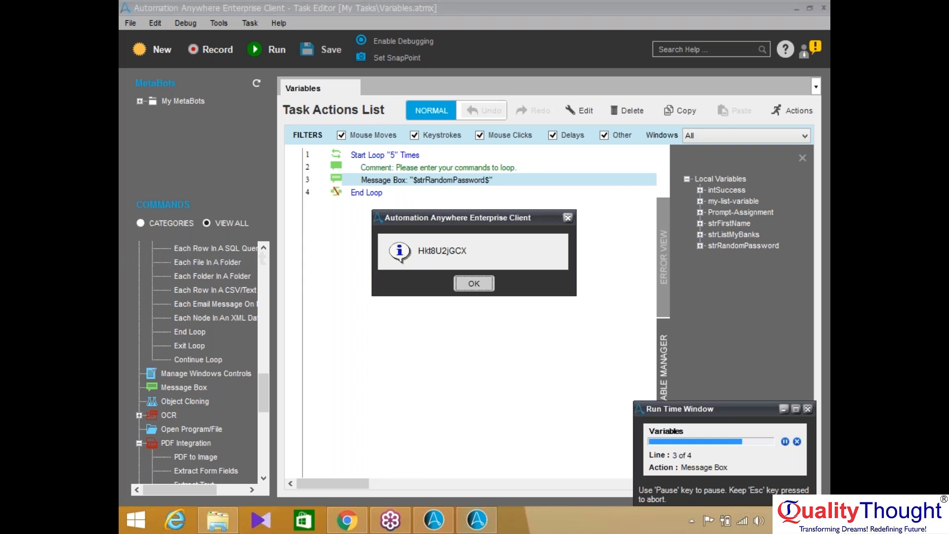
key(Return)
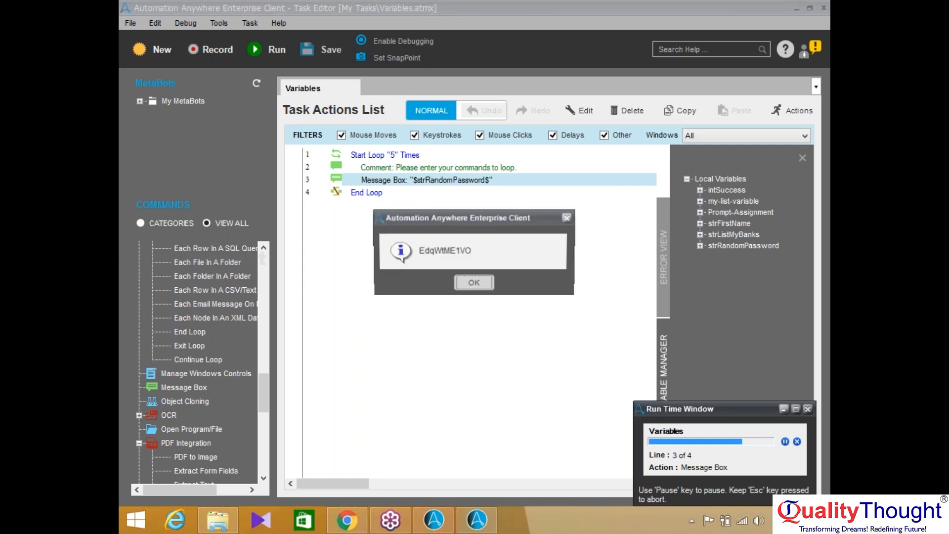
key(Return)
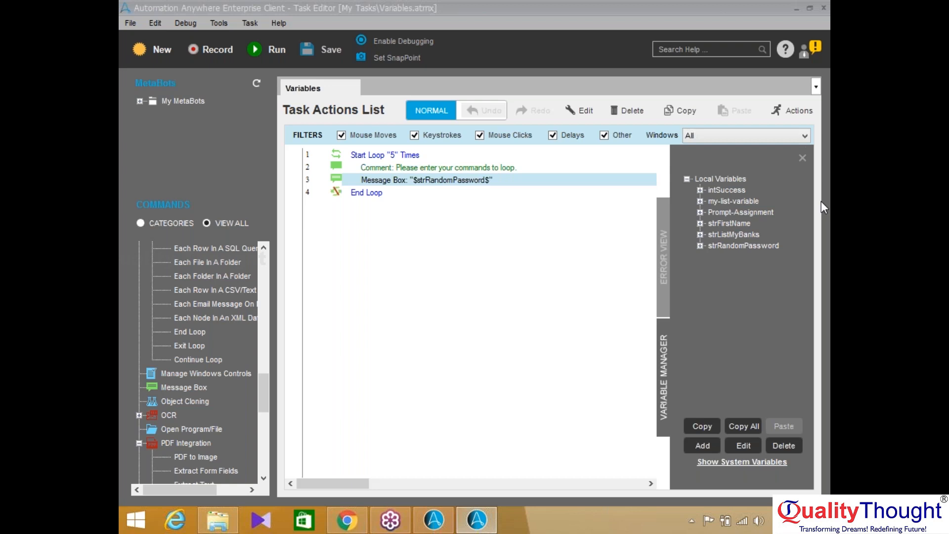
click(626, 38)
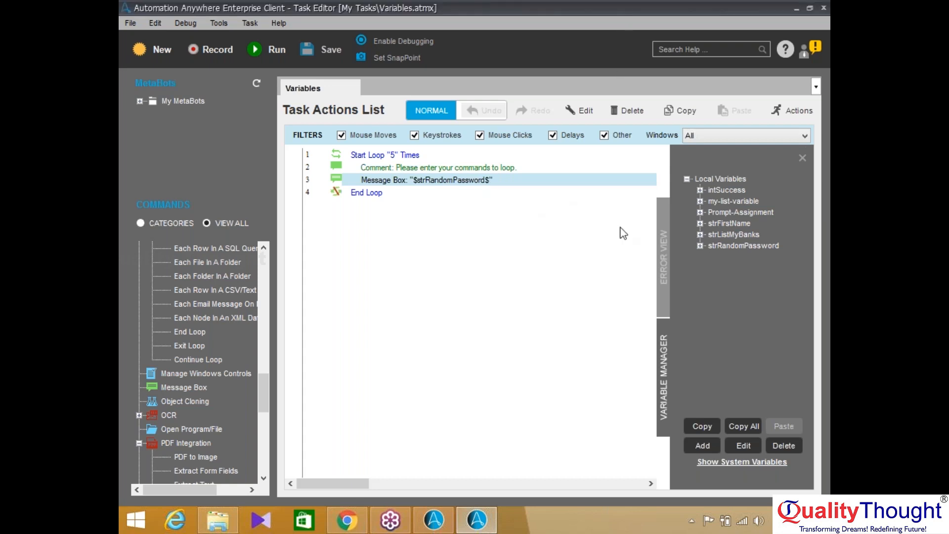
Give strRandomPassword a Random Number range of 123 to 123456 and close its editor
click(734, 245)
double_click(732, 245)
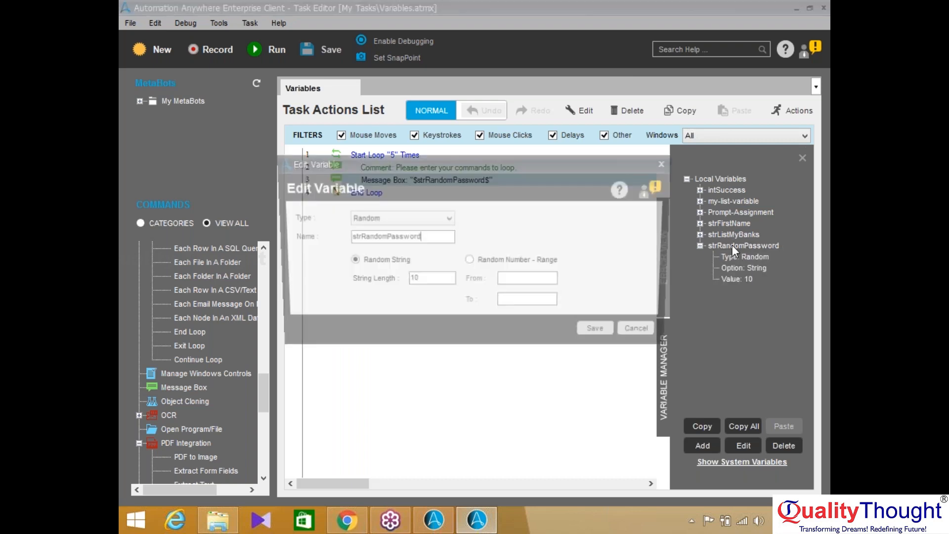
click(518, 263)
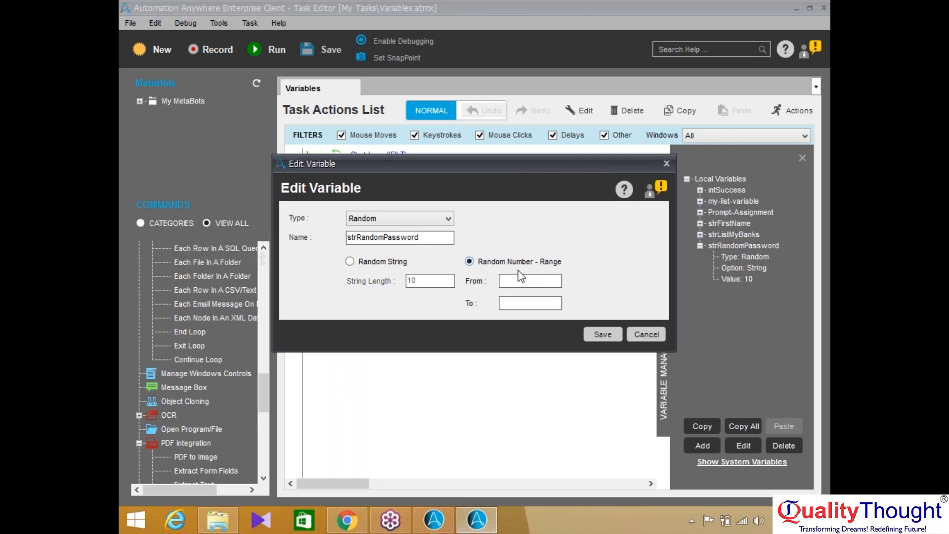
click(519, 280)
text(123)
click(516, 307)
text(123456)
click(670, 160)
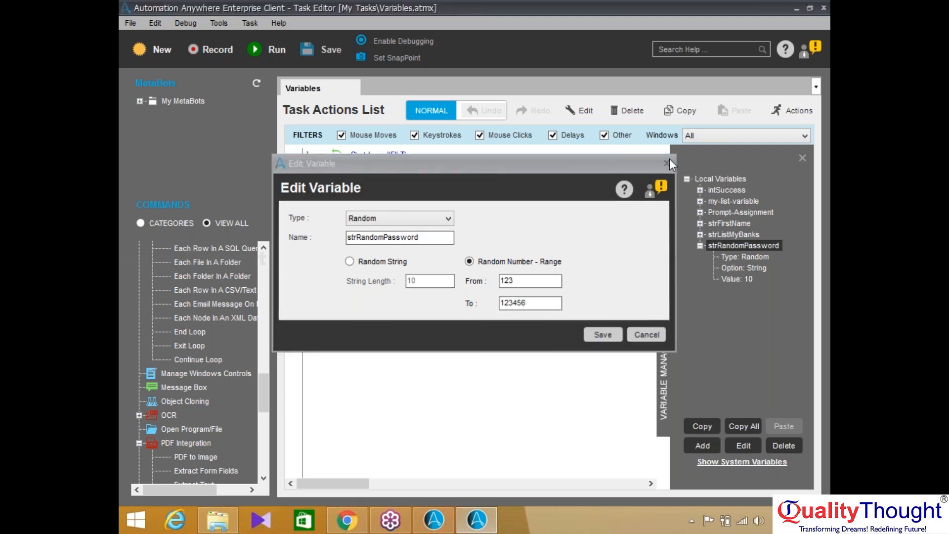
click(701, 246)
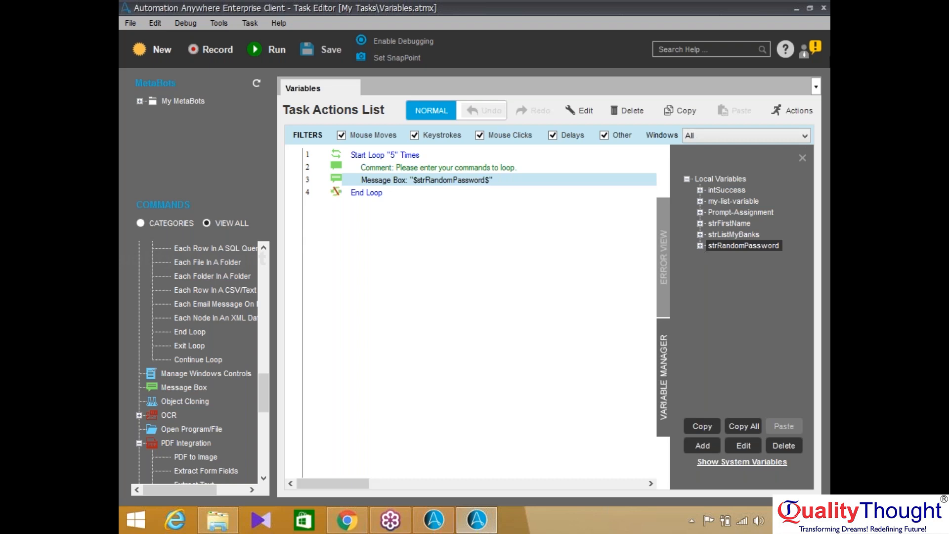
Add a new Array variable set to read its values from an excel/csv file
click(816, 44)
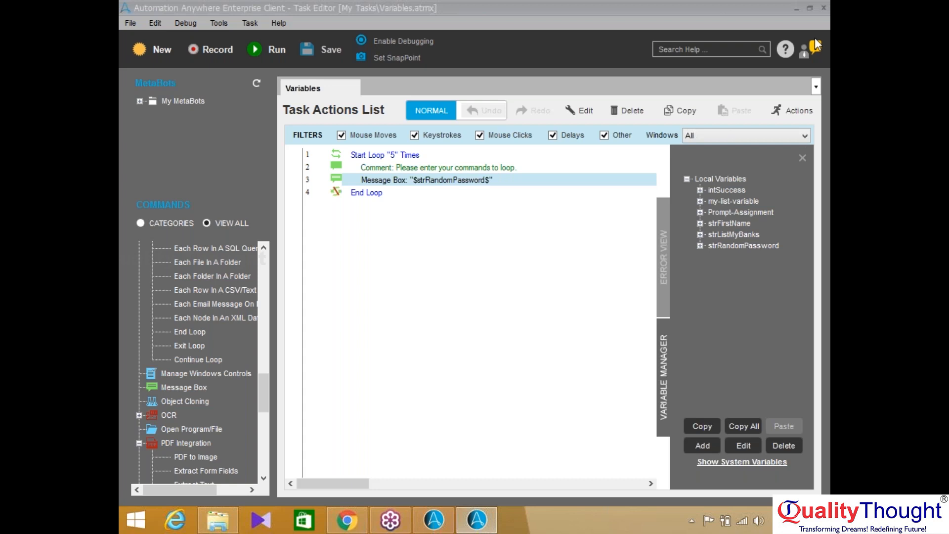
click(628, 37)
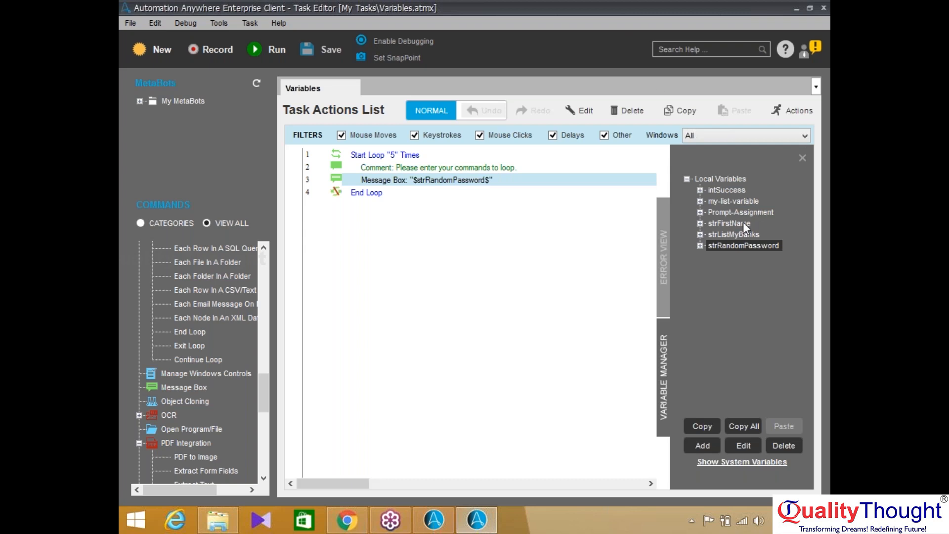
click(702, 445)
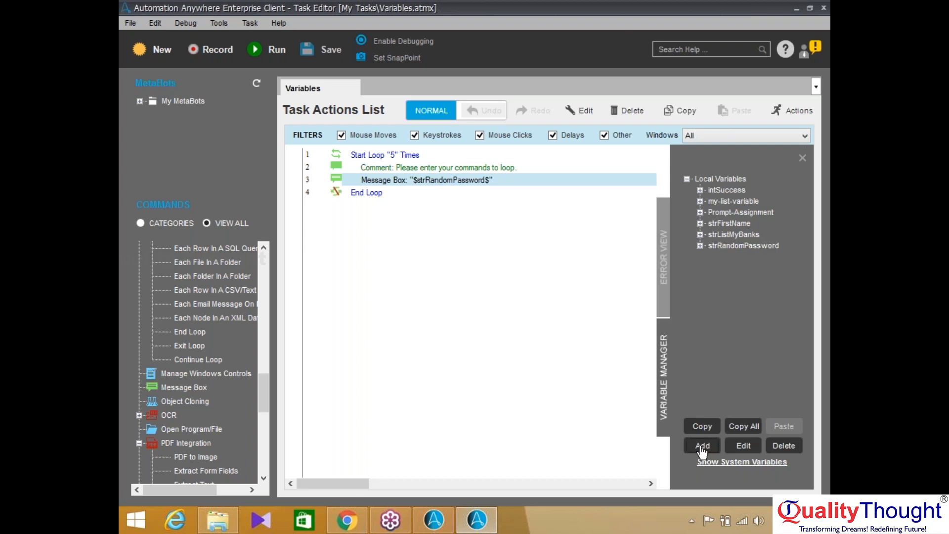
click(386, 234)
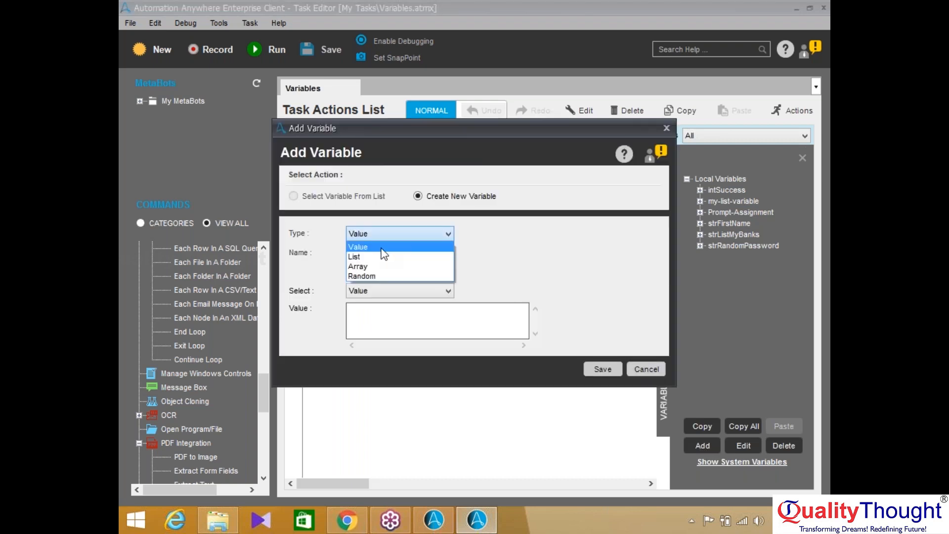
click(378, 267)
click(382, 276)
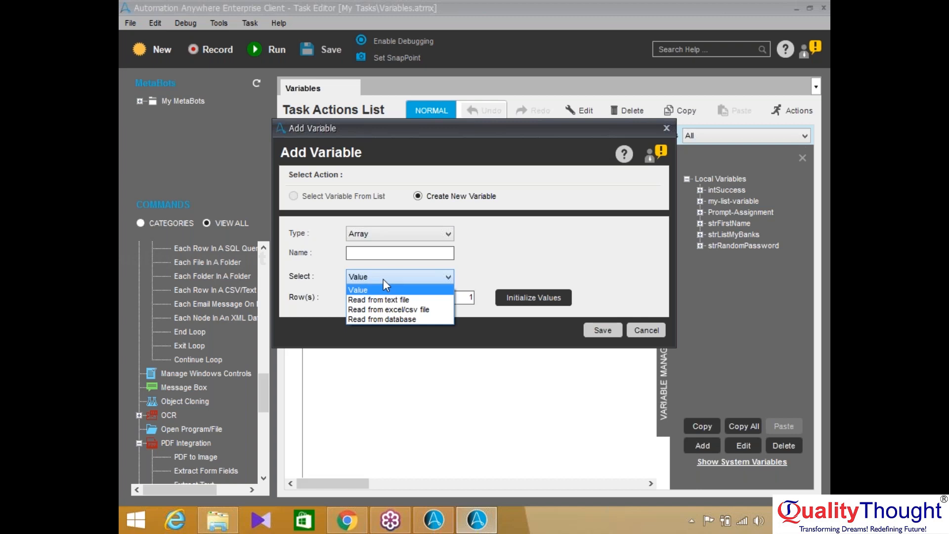
click(384, 310)
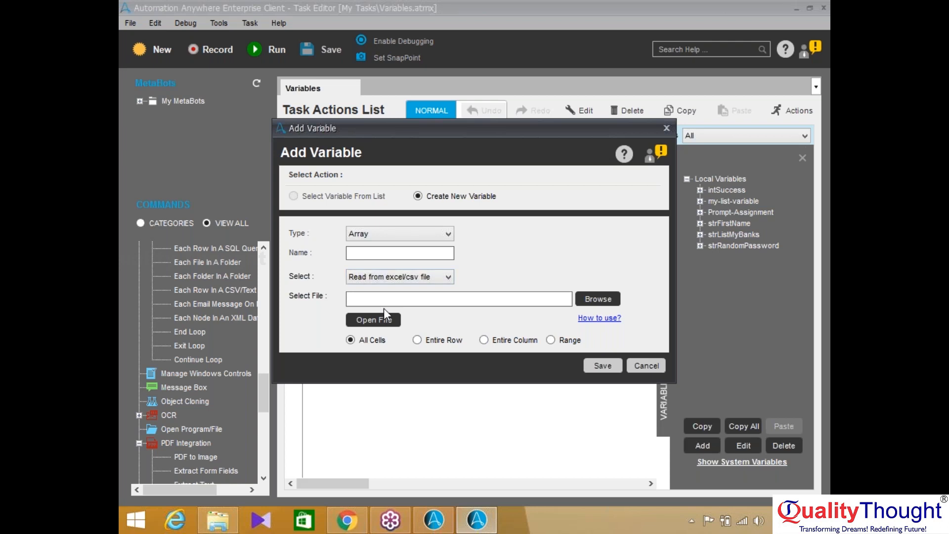
Browse to sebi.csv, erase its path, and switch the array source back to Value
click(357, 300)
click(612, 300)
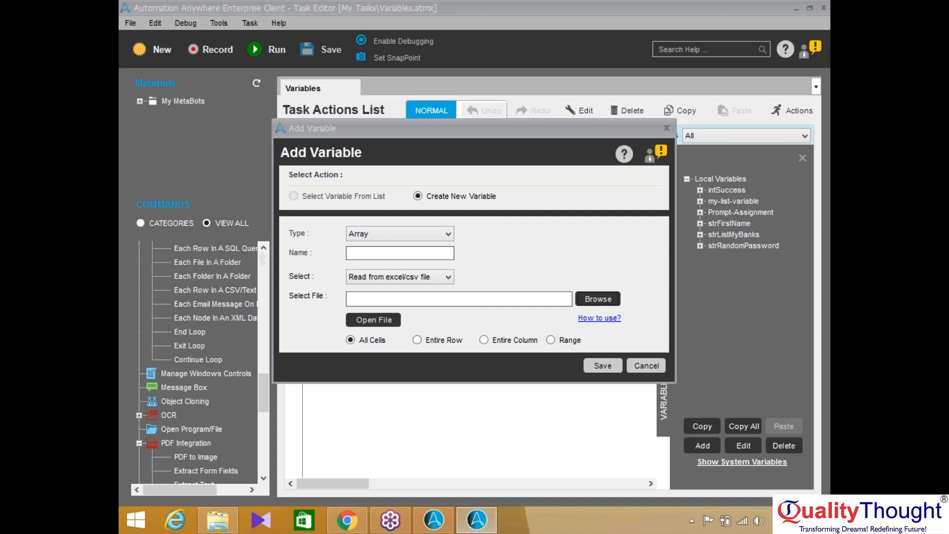
click(630, 460)
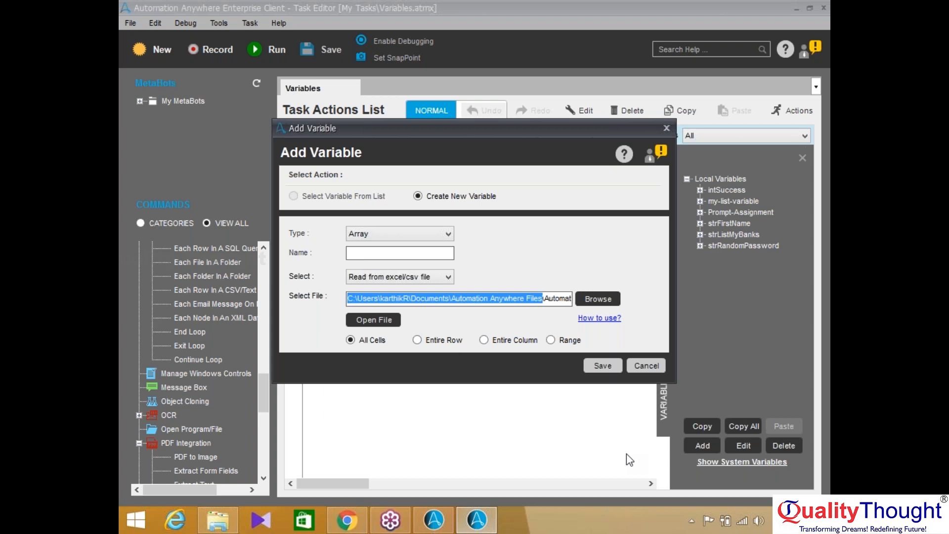
key(Right)
key(Right)
key(Right)
key(Right)
key(Right)
key(Right)
key(Right)
key(Right)
key(Right)
key(Right)
key(Right)
key(Right)
key(Right)
key(Right)
key(Right)
key(Right)
key(Right)
key(Right)
key(Right)
key(Right)
key(Right)
key(Right)
key(Right)
key(Right)
key(Right)
key(Right)
key(Right)
key(Right)
key(Right)
key(Right)
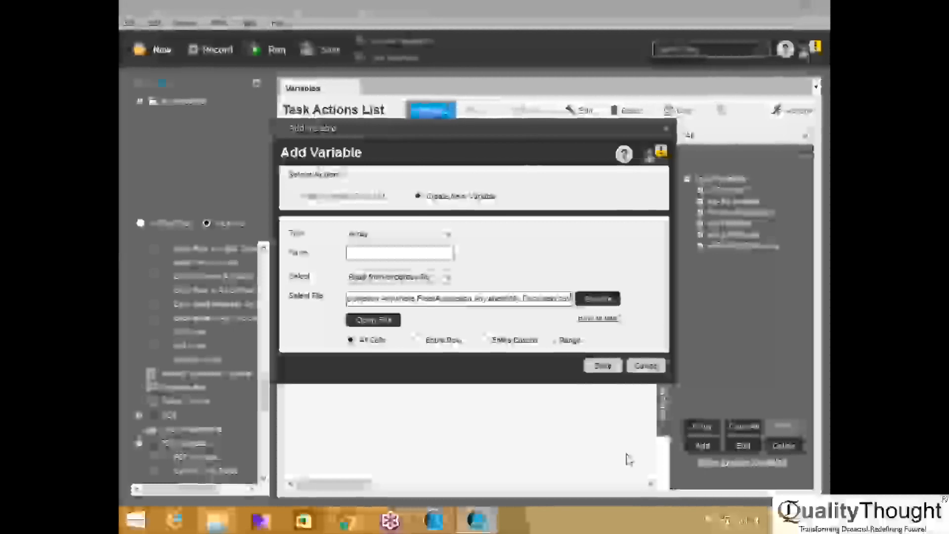
drag(558, 300, 546, 302)
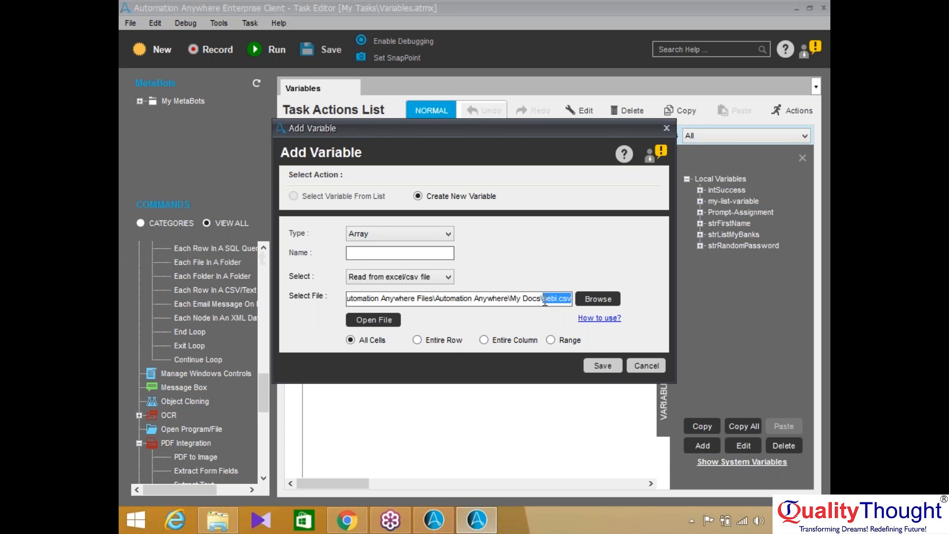
key(BackSpace)
key(BackSpace)
key(BackSpace)
key(BackSpace)
key(BackSpace)
key(BackSpace)
key(BackSpace)
key(BackSpace)
key(BackSpace)
key(BackSpace)
key(BackSpace)
key(BackSpace)
key(BackSpace)
key(BackSpace)
key(BackSpace)
key(BackSpace)
key(BackSpace)
key(BackSpace)
key(BackSpace)
key(BackSpace)
key(BackSpace)
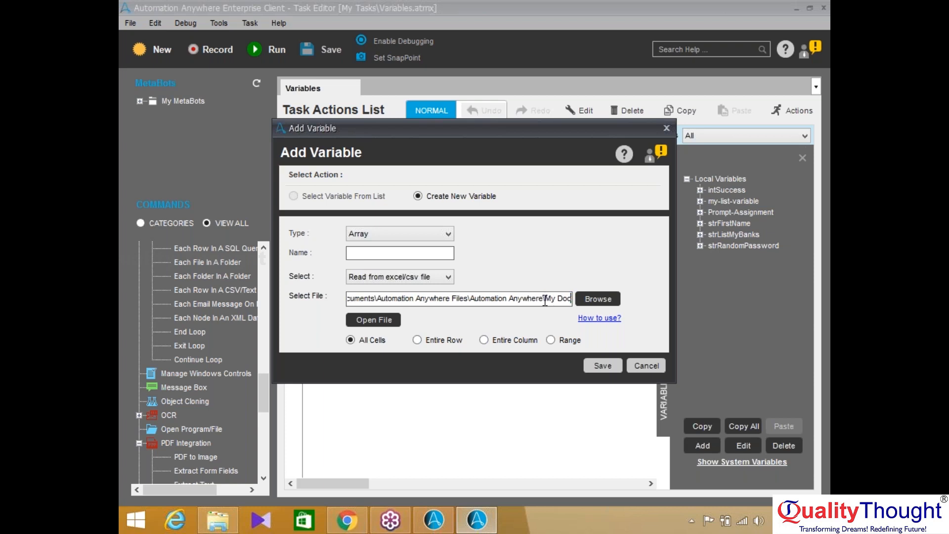
key(BackSpace)
key(BackSpace)
key(BackSpace)
key(BackSpace)
key(BackSpace)
key(BackSpace)
key(BackSpace)
key(BackSpace)
key(BackSpace)
key(BackSpace)
key(BackSpace)
key(BackSpace)
key(BackSpace)
key(BackSpace)
key(BackSpace)
key(BackSpace)
key(BackSpace)
key(BackSpace)
key(BackSpace)
key(BackSpace)
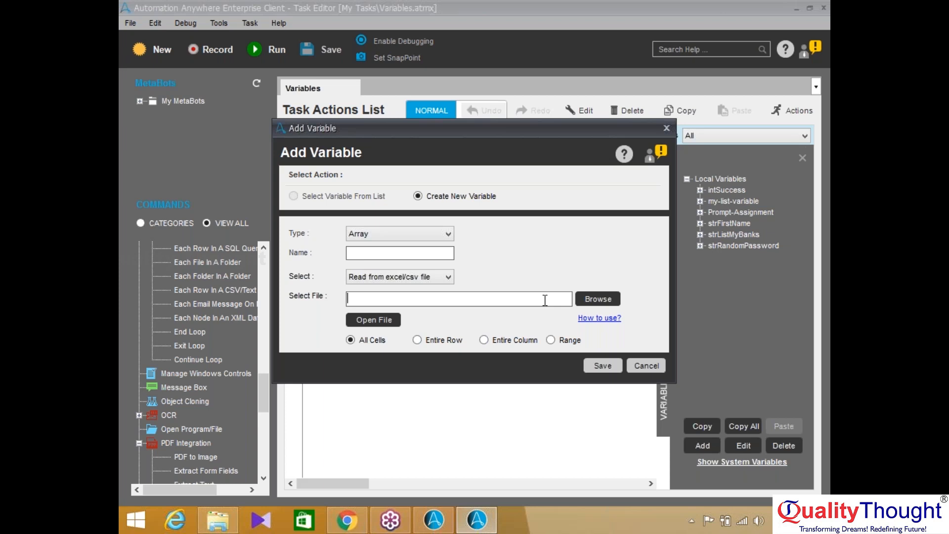
click(423, 277)
click(415, 290)
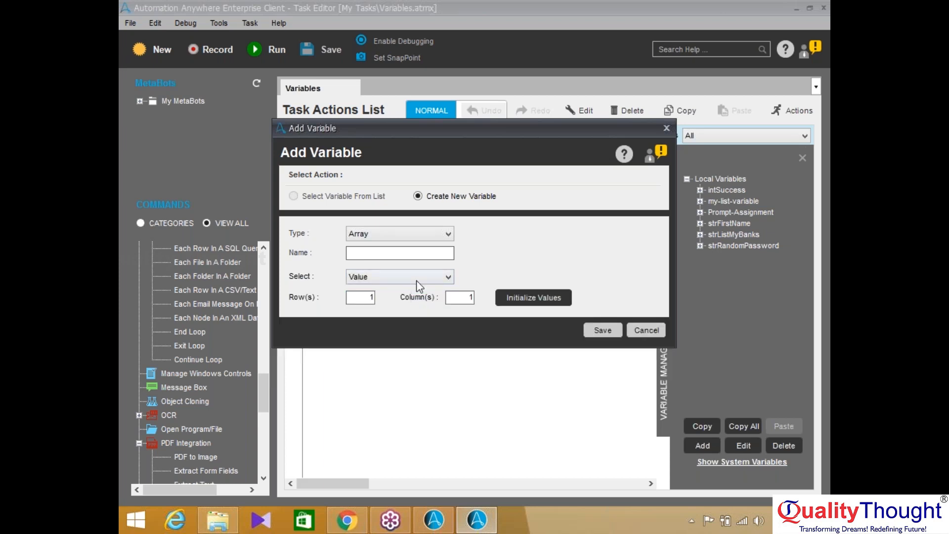
Cancel the unfinished Value-sourced array variable and open a new Add Variable form
click(416, 278)
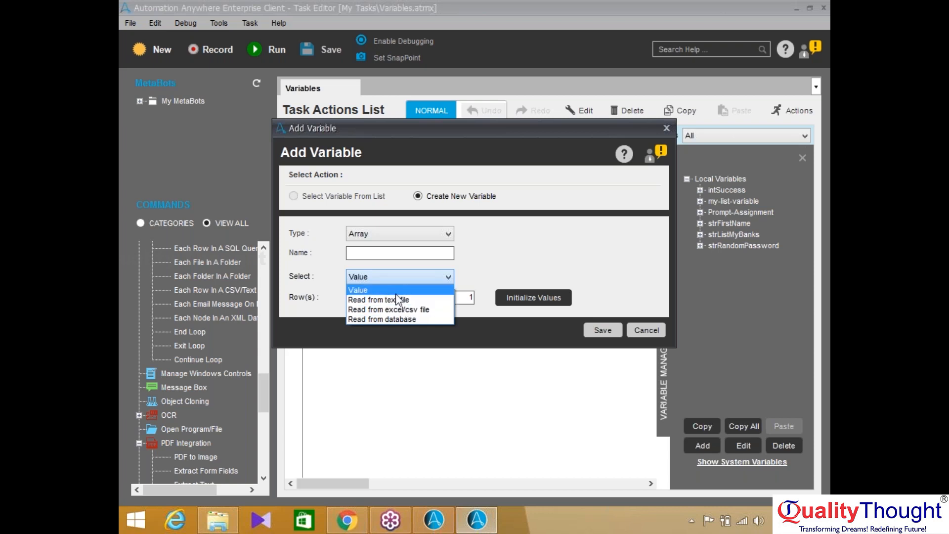
click(393, 294)
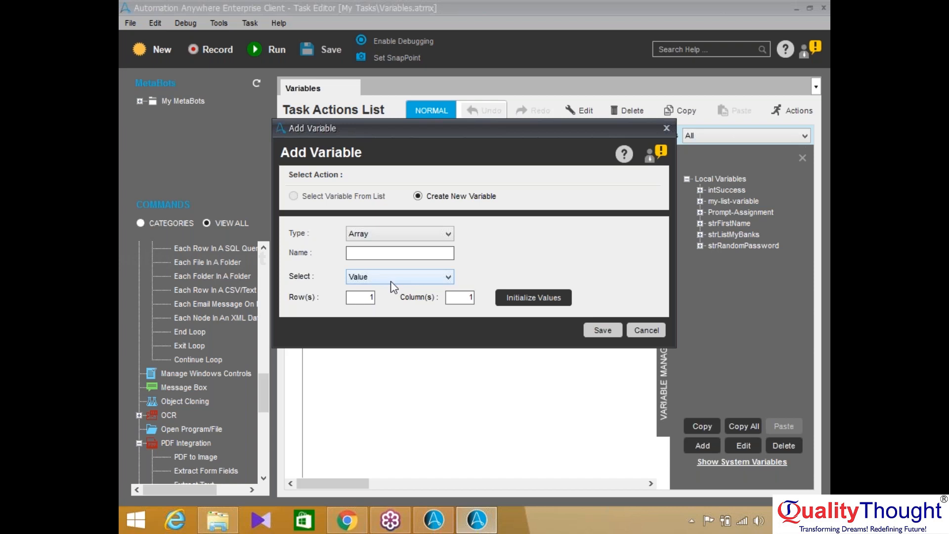
drag(374, 297, 365, 298)
click(650, 333)
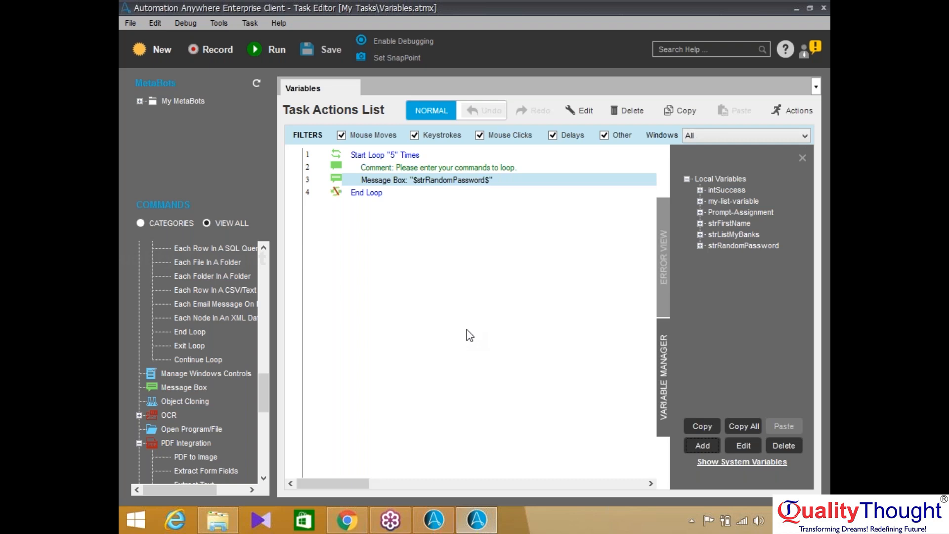
click(818, 35)
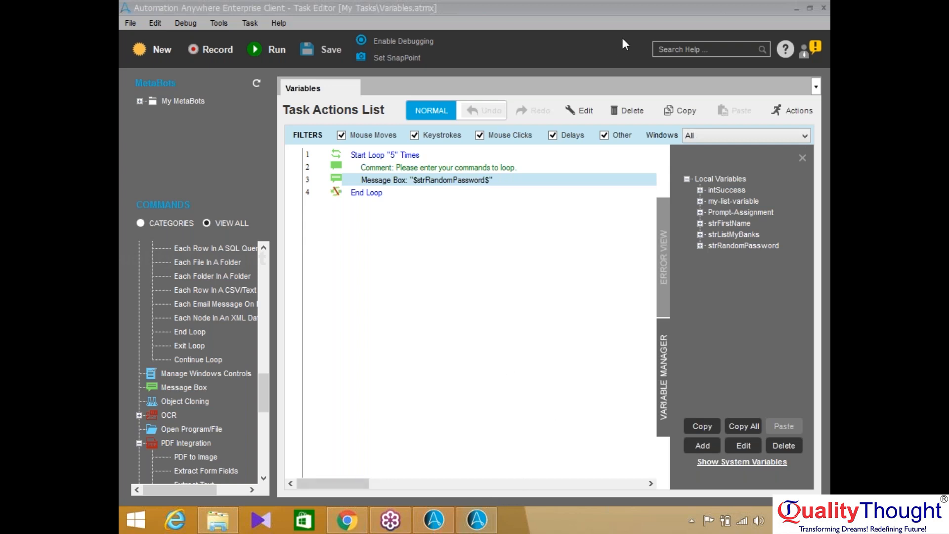
click(702, 446)
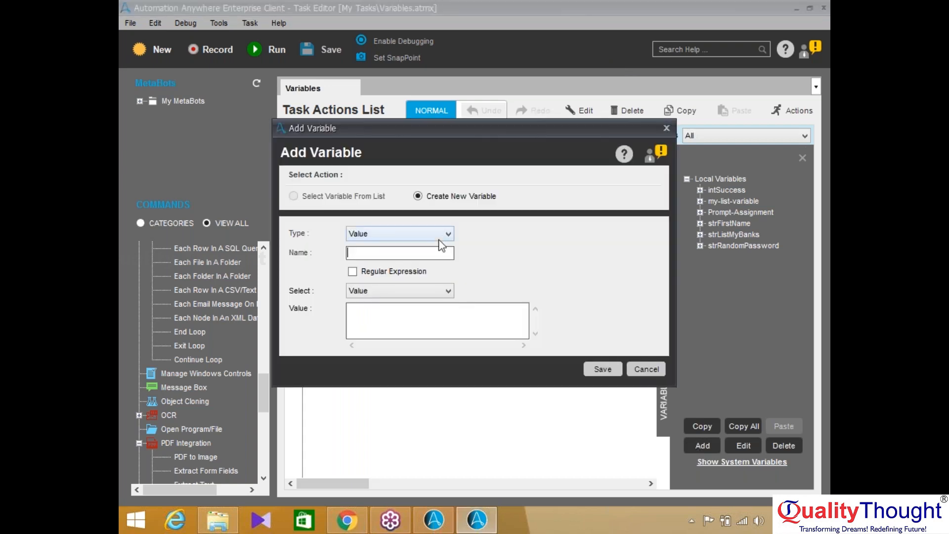
Make an Array variable named sdfsa with 101 rows and preview its value grid
click(439, 238)
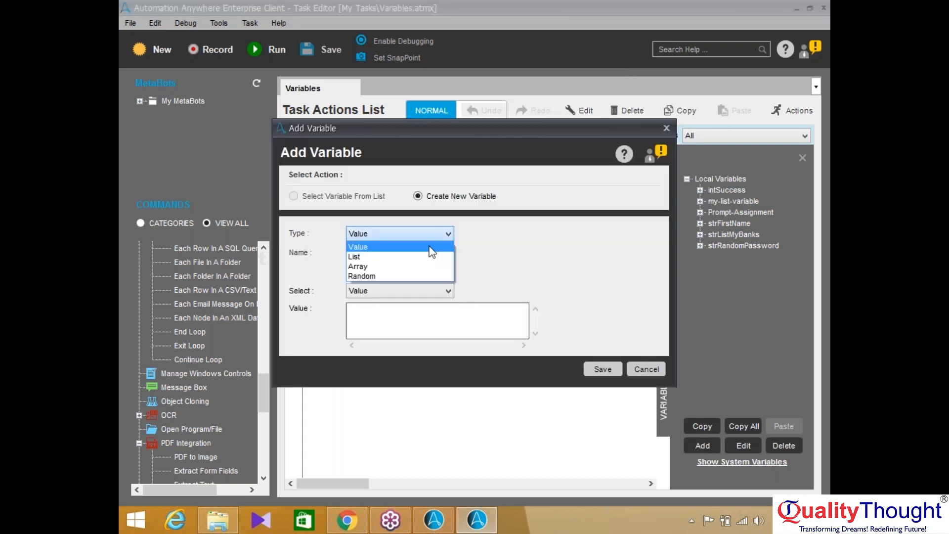
click(410, 266)
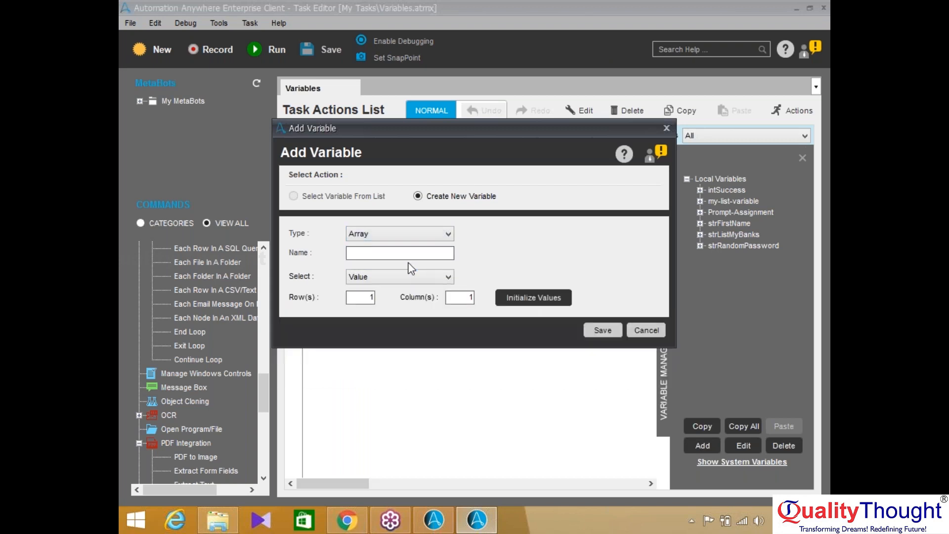
click(408, 274)
click(391, 289)
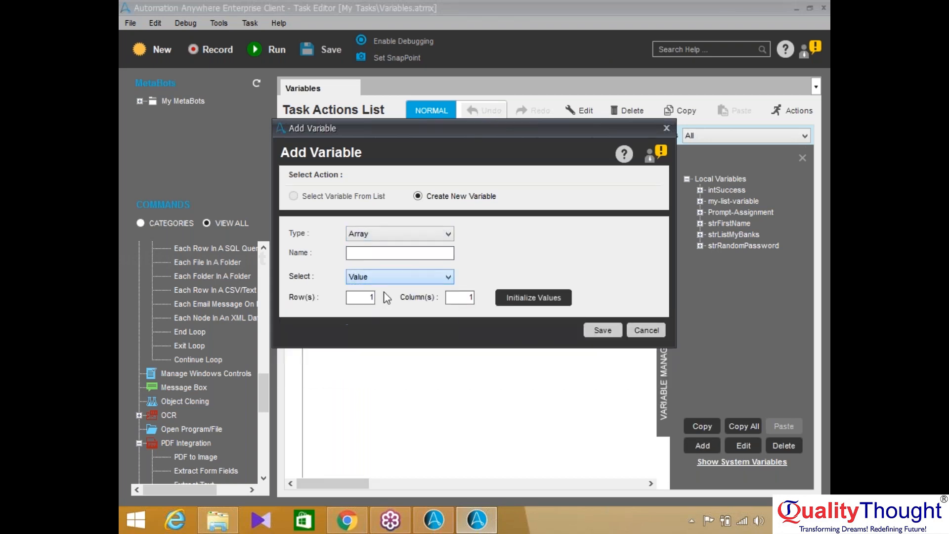
click(377, 252)
text(sdfsa)
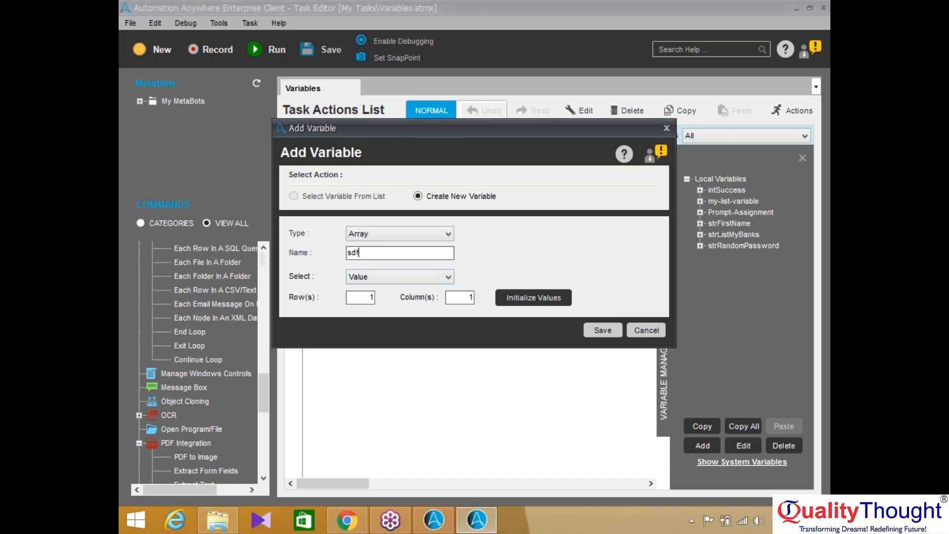
click(373, 296)
text(101)
click(533, 297)
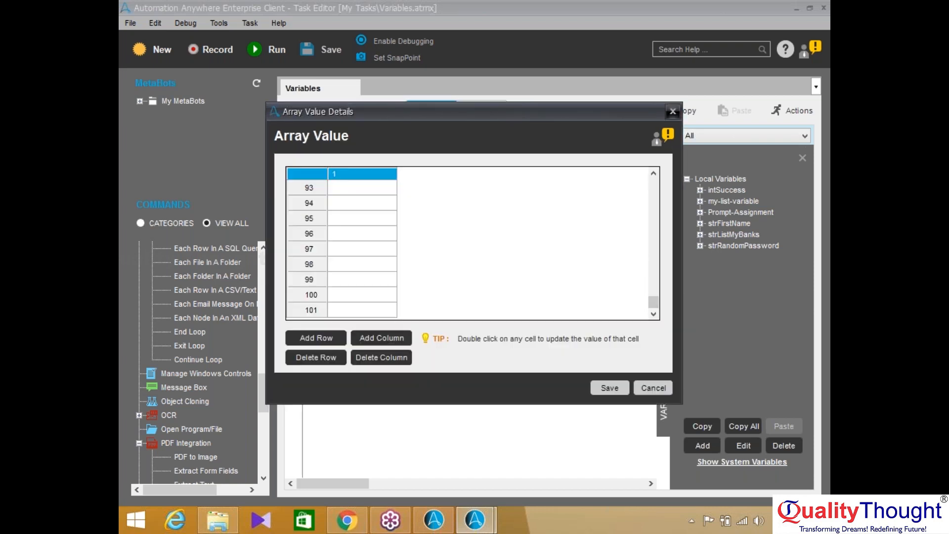
click(672, 111)
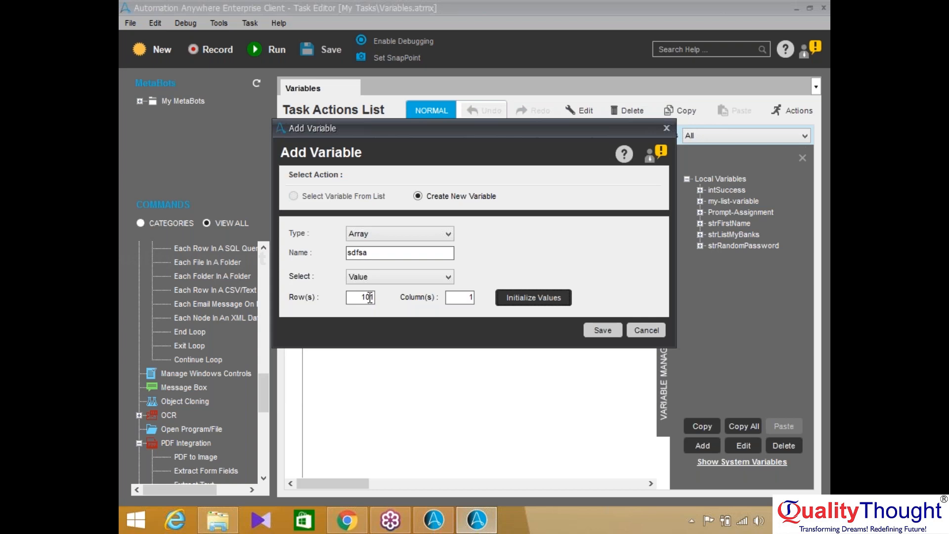
Change the rows to 501, preview the grid, then clear the rows and close unsaved
click(367, 297)
key(BackSpace)
text(5)
click(515, 302)
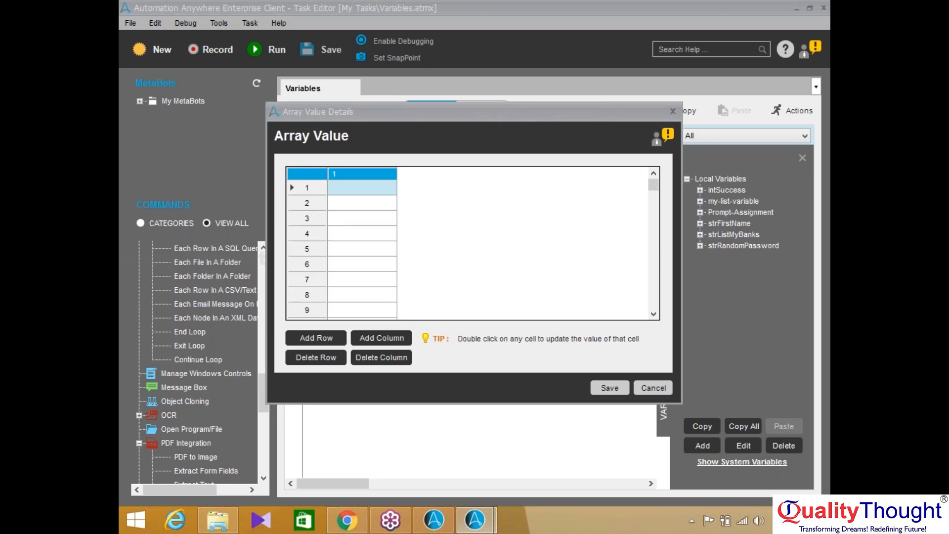
click(643, 389)
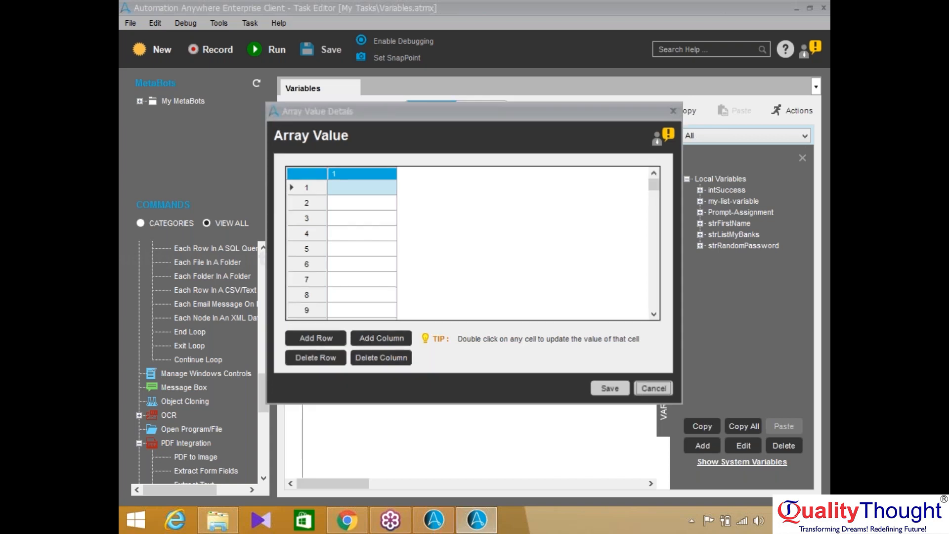
drag(375, 297, 357, 297)
key(BackSpace)
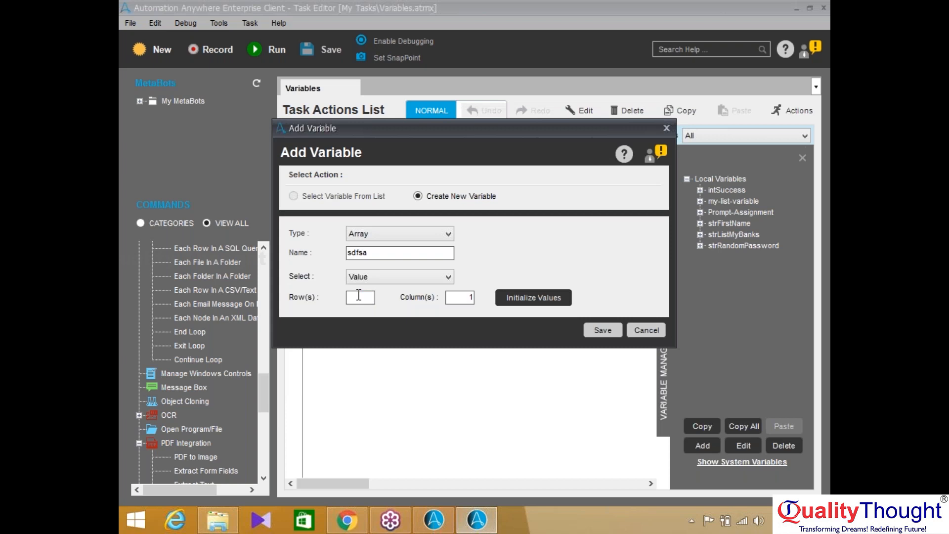
click(666, 128)
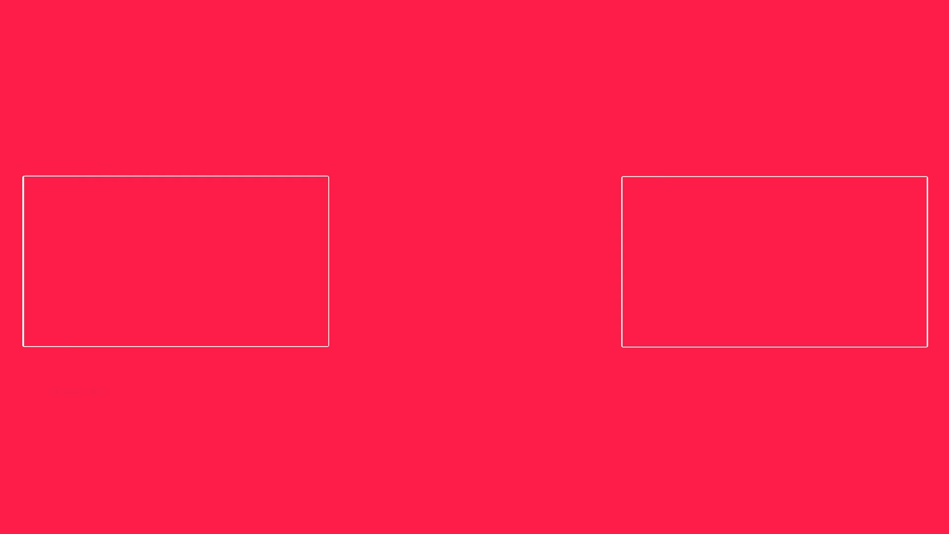